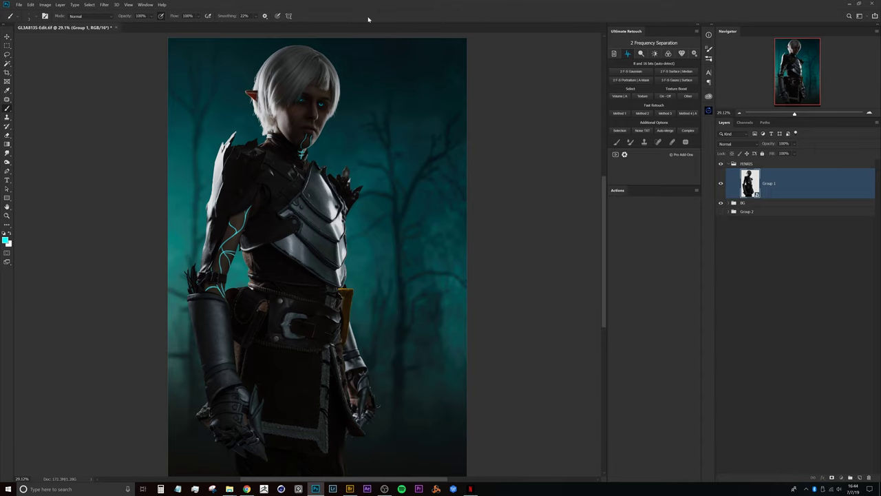
Step: Examine the armoured figure's existing lighting against the teal background, from the face and glowing markings to the whole image
left_click_drag(332, 167, 339, 189)
mouse_move(307, 217)
left_mouse_down()
mouse_move(298, 176)
mouse_move(323, 234)
mouse_move(298, 212)
mouse_move(305, 214)
left_mouse_up()
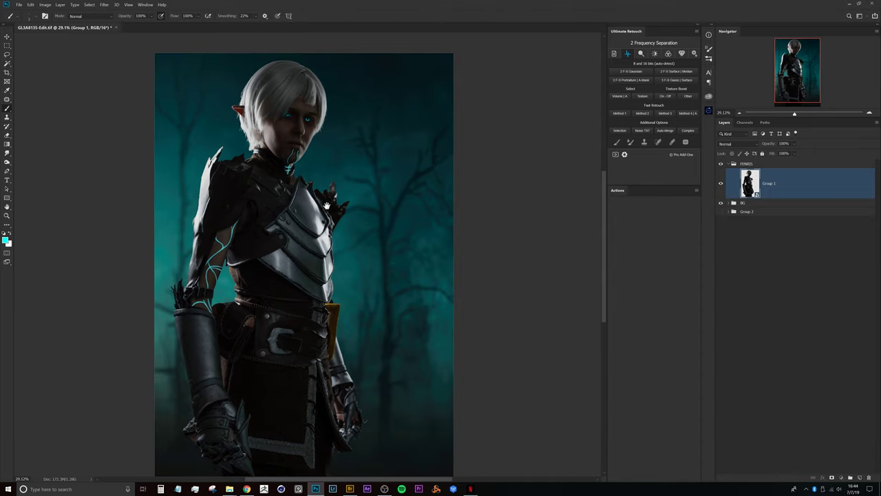
left_click_drag(208, 239, 212, 248)
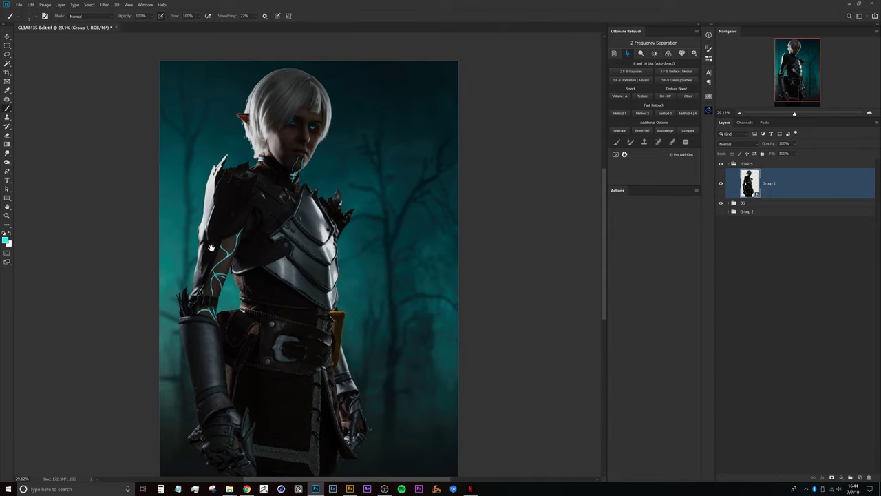
left_click_drag(312, 277, 305, 229)
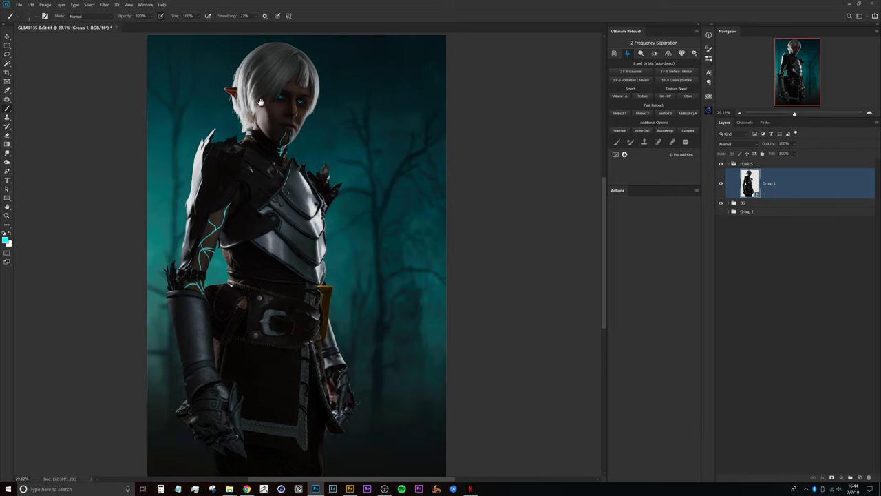
left_click_drag(281, 149, 287, 172)
mouse_move(283, 141)
left_mouse_down()
mouse_move(281, 154)
mouse_move(273, 147)
left_mouse_up()
scroll(274, 147, "up", 5)
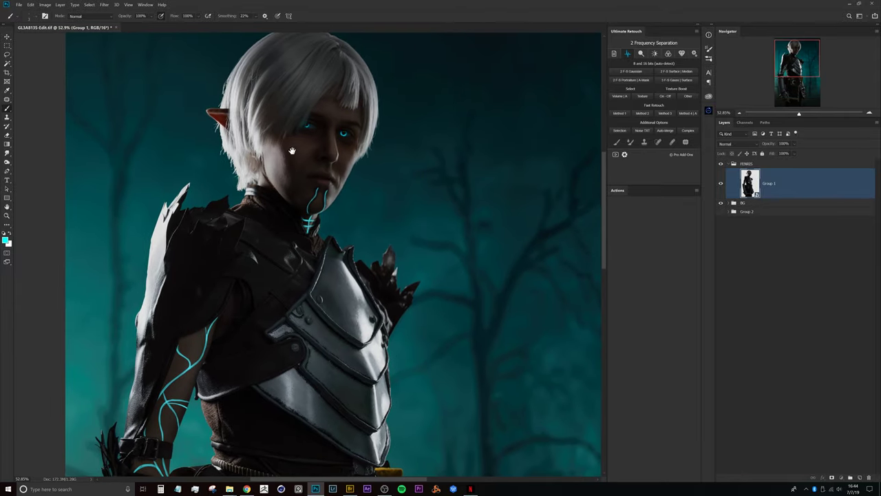
scroll(347, 233, "down", 2)
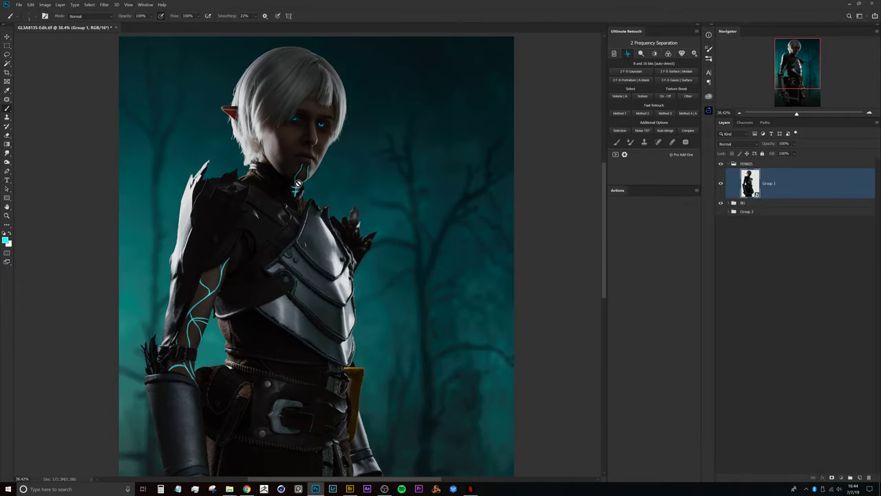
scroll(307, 168, "down", 3)
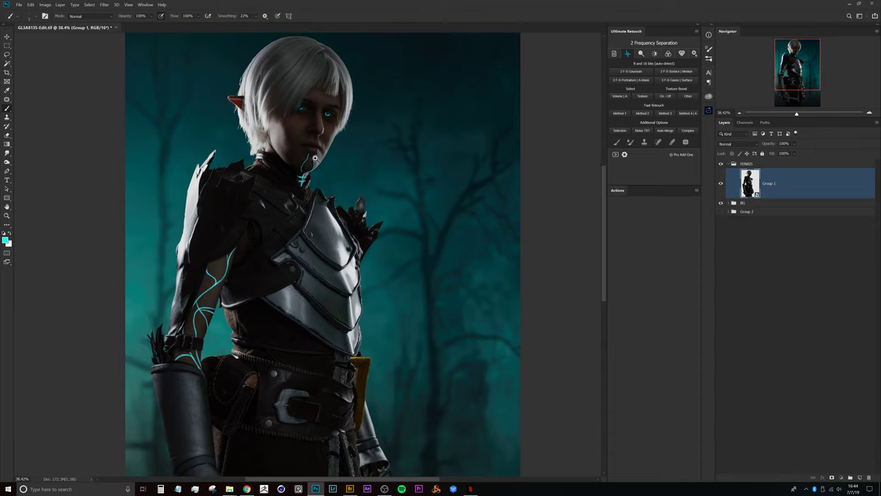
left_click_drag(307, 168, 302, 178)
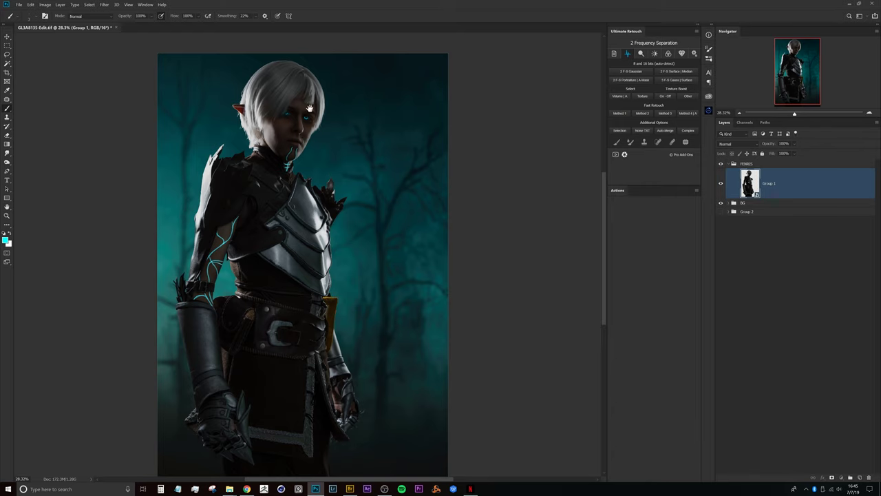
left_click_drag(305, 200, 306, 190)
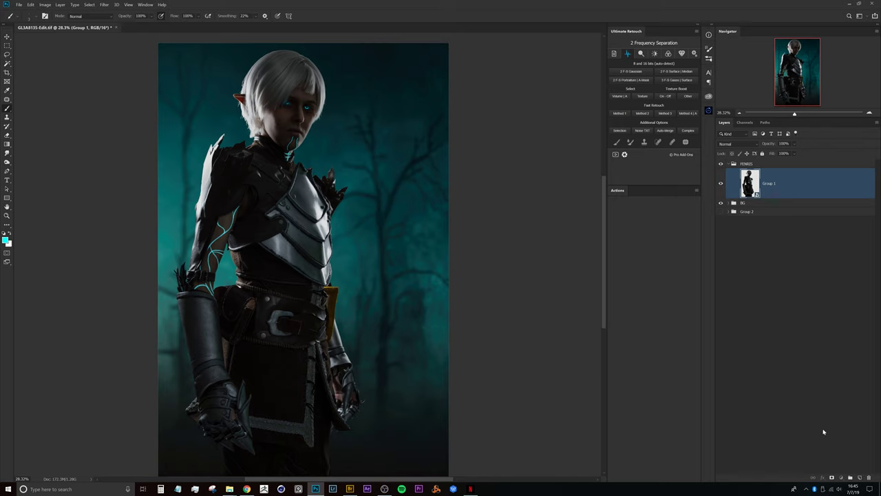
Step: Add a cyan Solid Color fill layer above the Group 1 layer and set its blend mode to Color
left_click(840, 478)
left_click(842, 357)
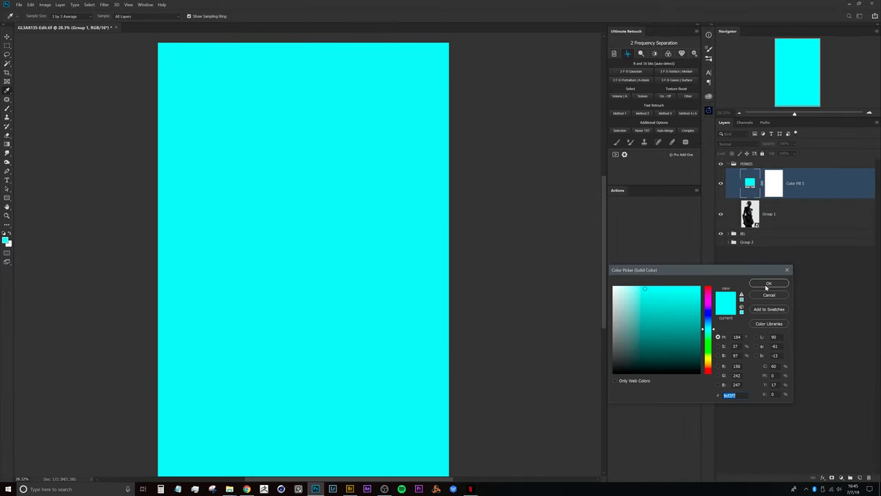
left_click(768, 285)
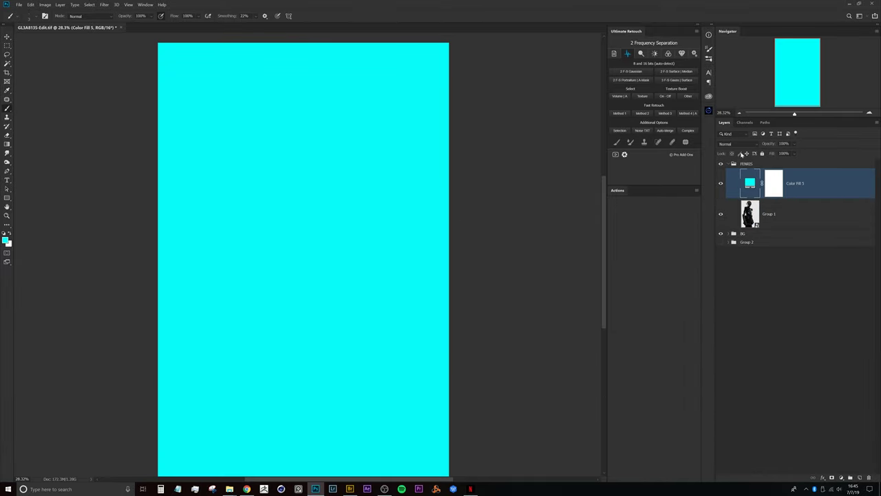
left_click(736, 144)
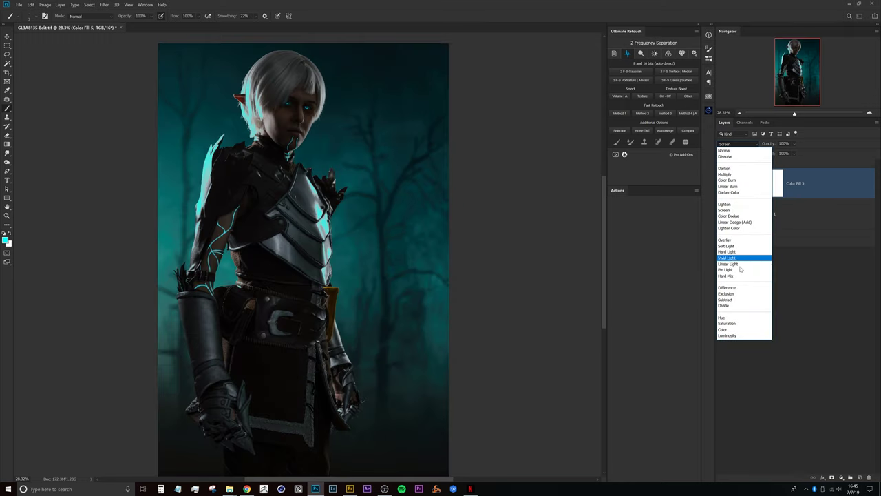
left_click(722, 331)
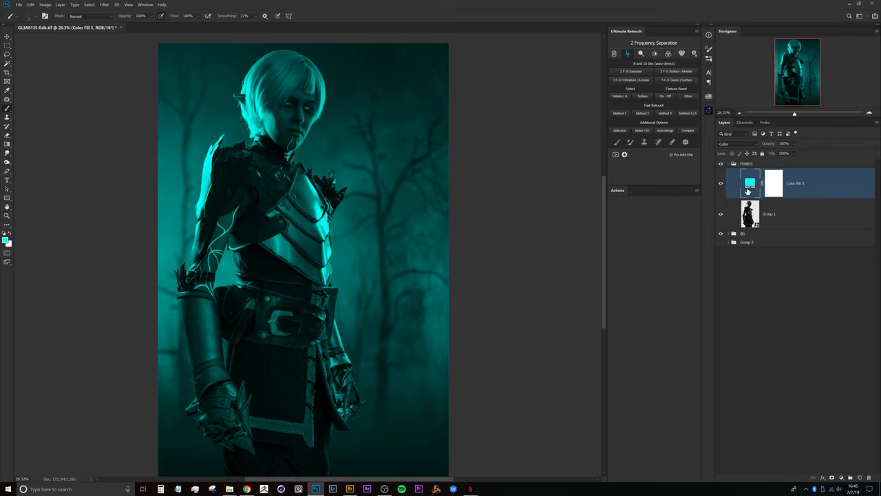
Step: Clip the cyan fill layer to the Group 1 layer and compare the figure with the fill hidden and shown
left_click(795, 197, "alt")
left_click(722, 185)
left_click(722, 184)
left_click(722, 185)
left_click(723, 186)
left_click(721, 188)
left_click(721, 186)
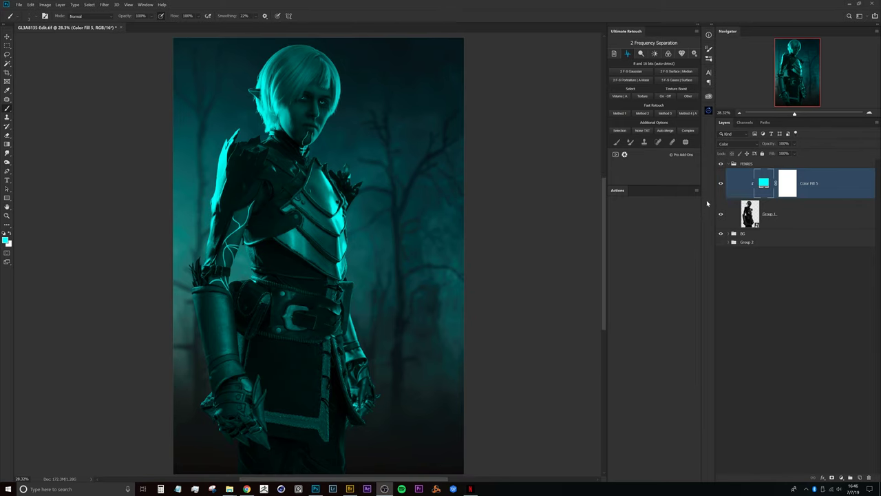
left_click(707, 204)
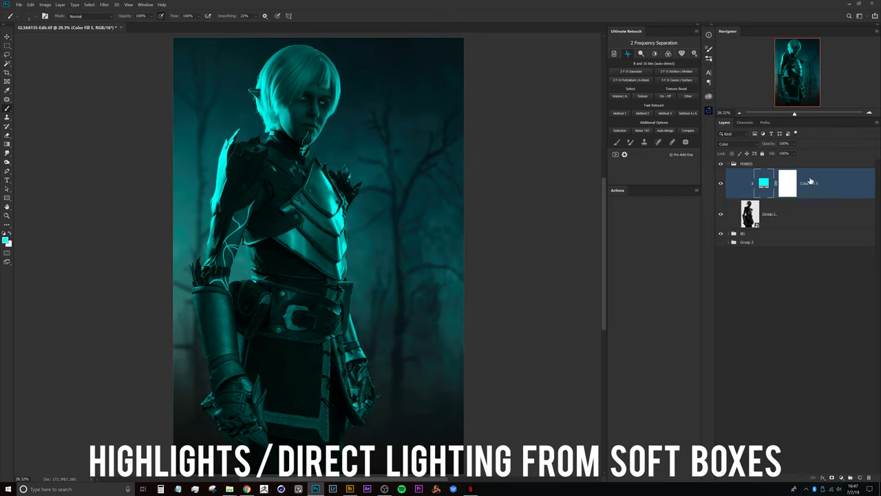
Step: Open the cyan fill layer's Blending Options and place the Layer Style dialog beside the figure
right_click(763, 190)
left_click(839, 186)
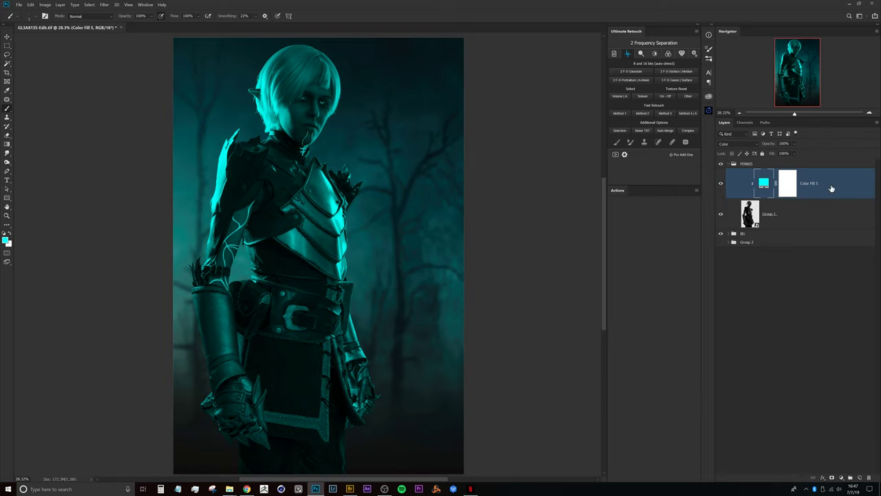
double_click(813, 198)
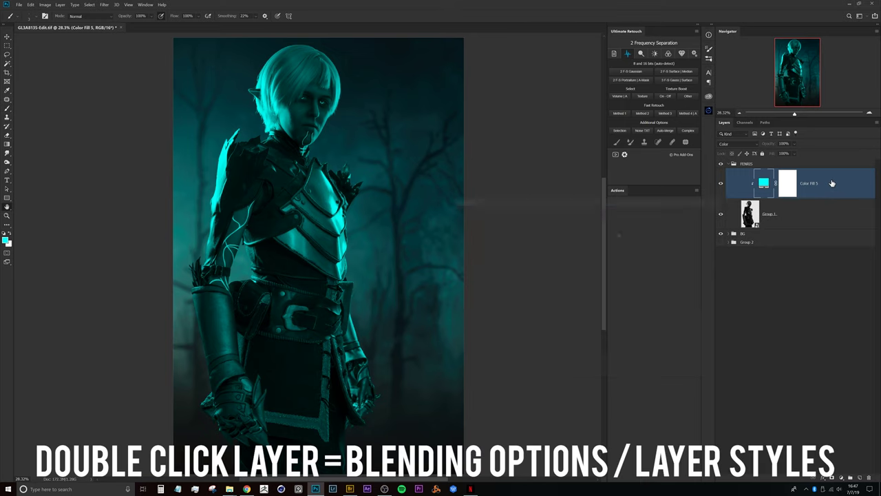
left_click_drag(606, 199, 518, 62)
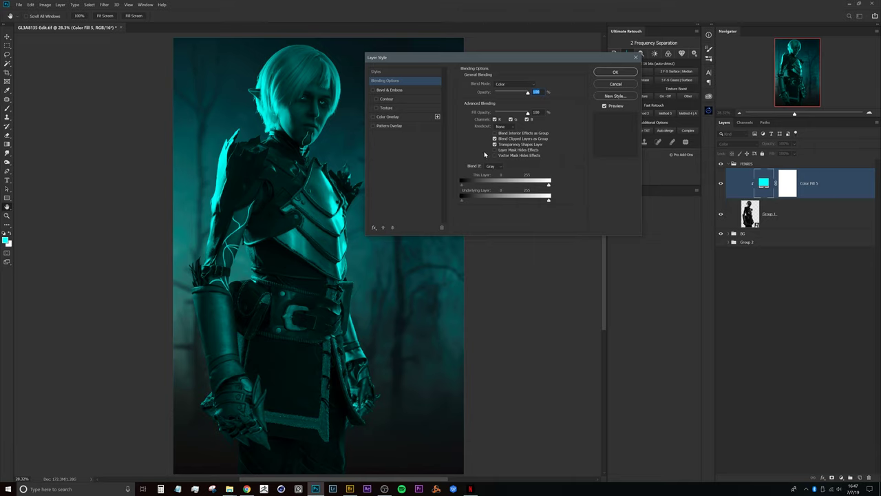
left_click_drag(513, 67, 546, 64)
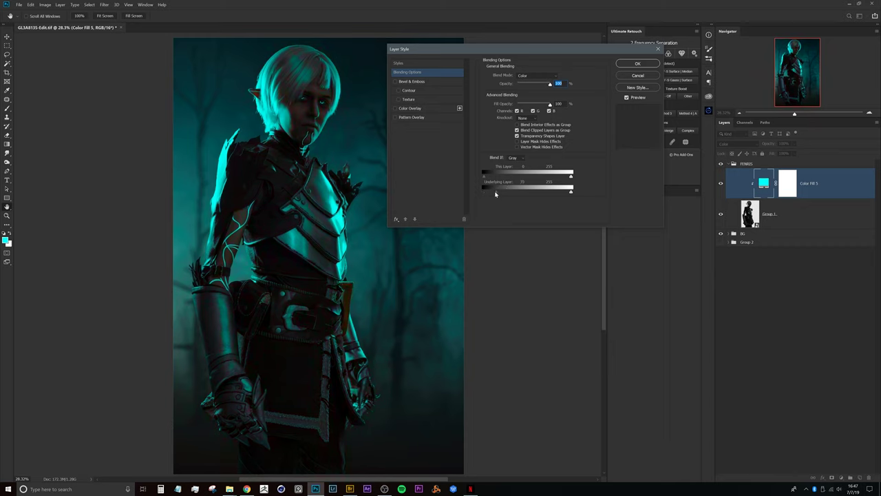
Step: Try limiting the Underlying Layer's Blend If range from the dark and light ends, restoring it to 0 and 255
left_click_drag(501, 193, 483, 192)
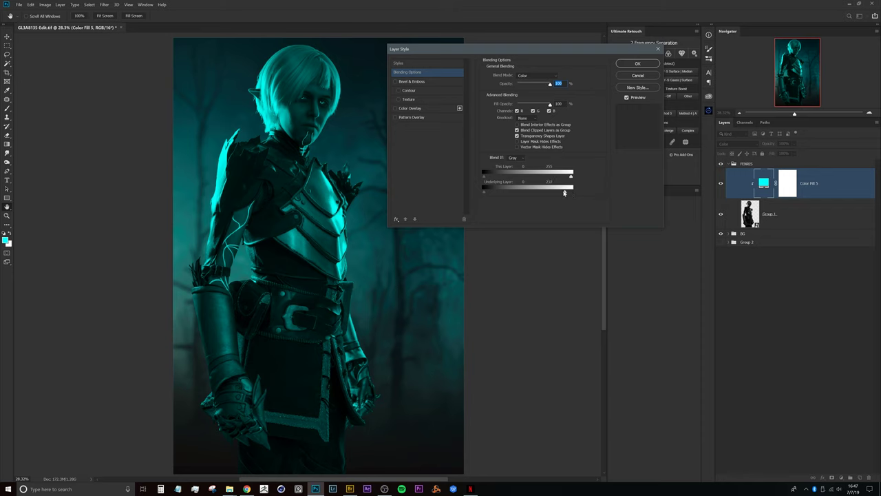
left_click_drag(565, 192, 594, 191)
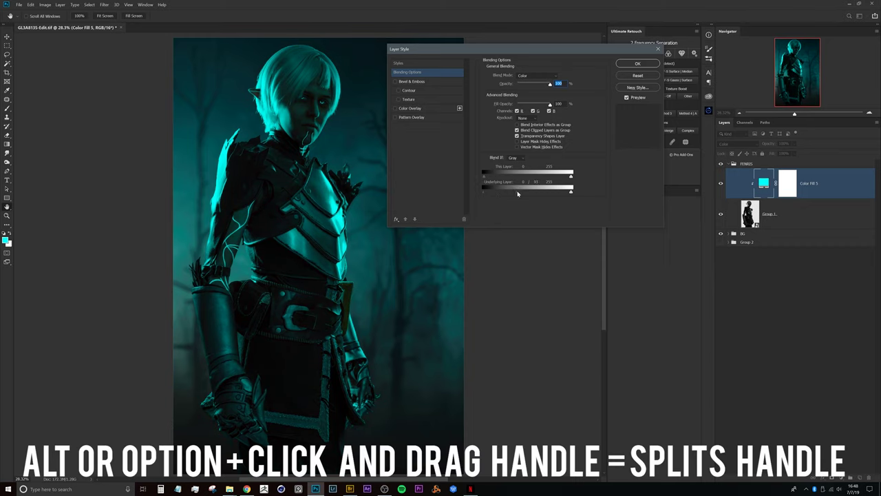
Step: Split the Underlying Layer's black Blend If handle to 0 / 255, check the effect on the face, and apply the layer style
left_click_drag(540, 193, 511, 196)
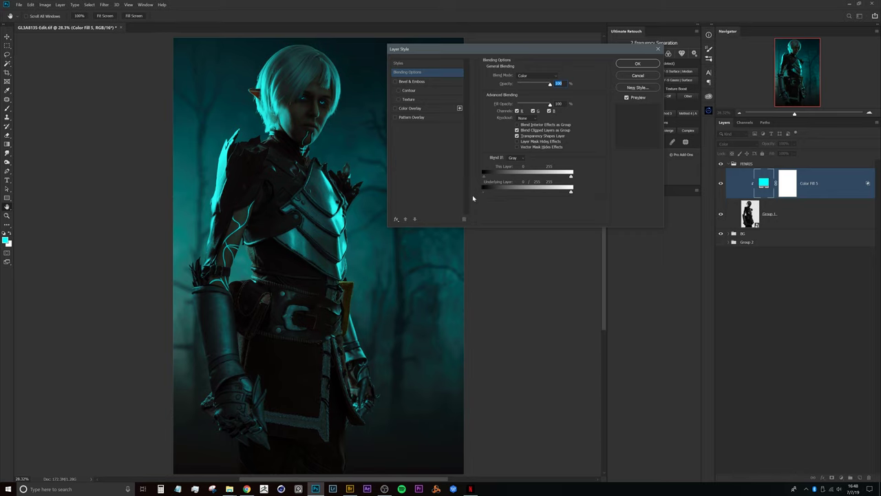
scroll(313, 122, "up", 8)
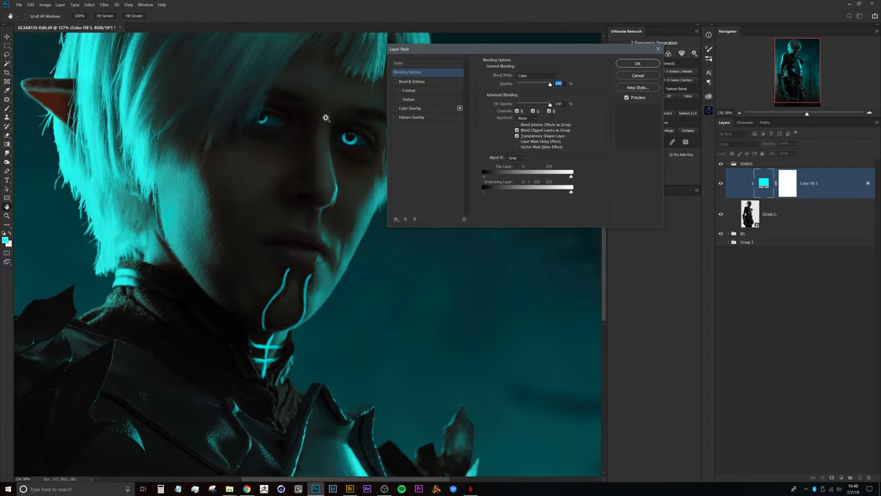
left_click_drag(326, 118, 292, 195)
scroll(289, 195, "down", 2)
left_click_drag(287, 186, 344, 173)
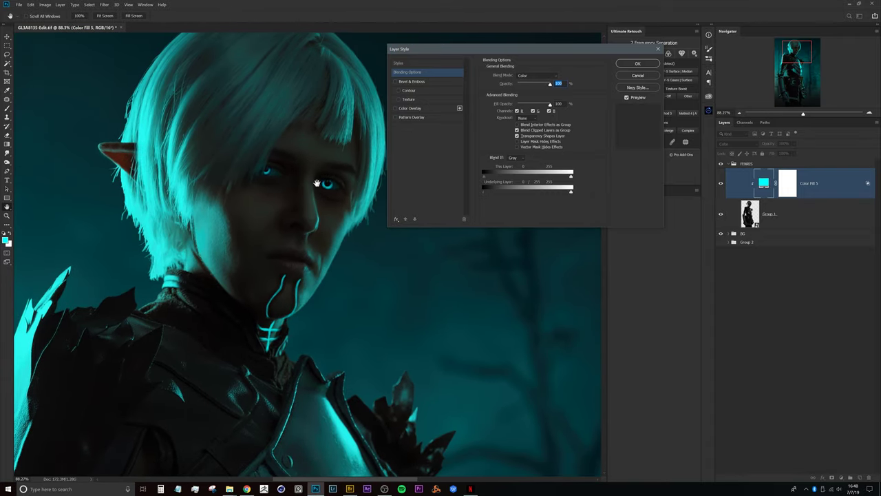
left_click_drag(318, 204, 319, 208)
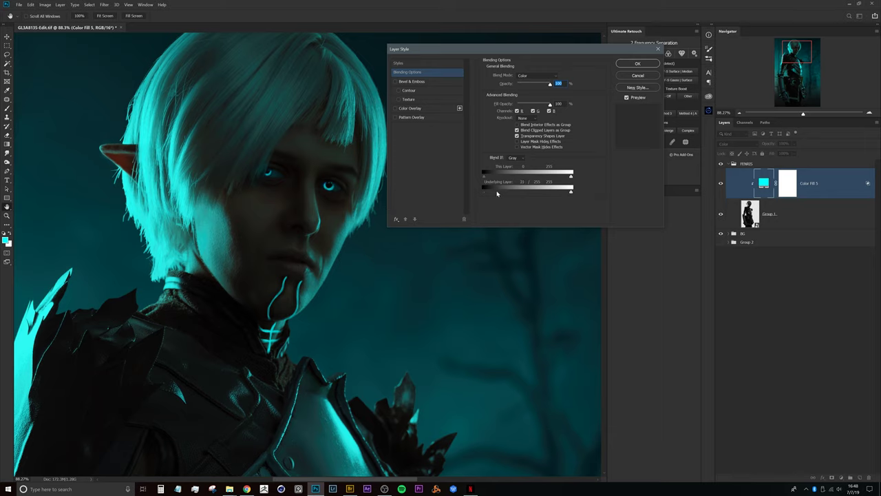
left_click_drag(513, 193, 482, 197)
scroll(330, 214, "down", 5)
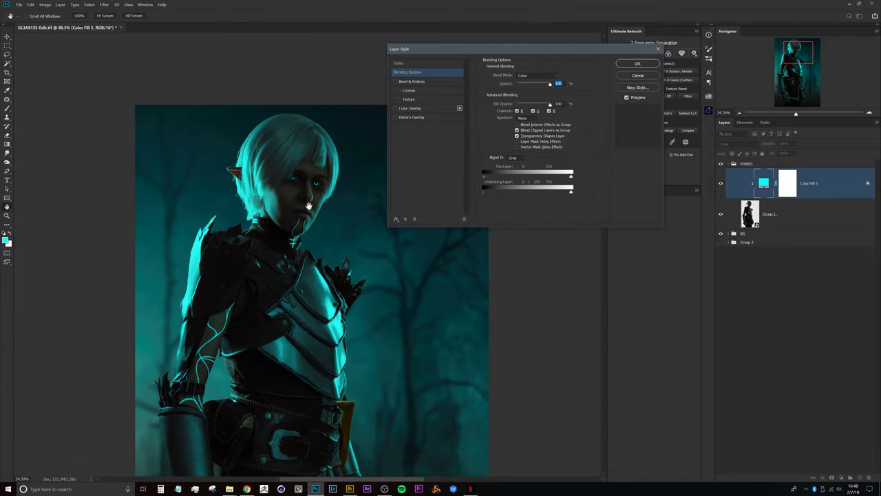
mouse_move(310, 224)
left_mouse_down()
mouse_move(334, 178)
mouse_move(322, 186)
left_mouse_up()
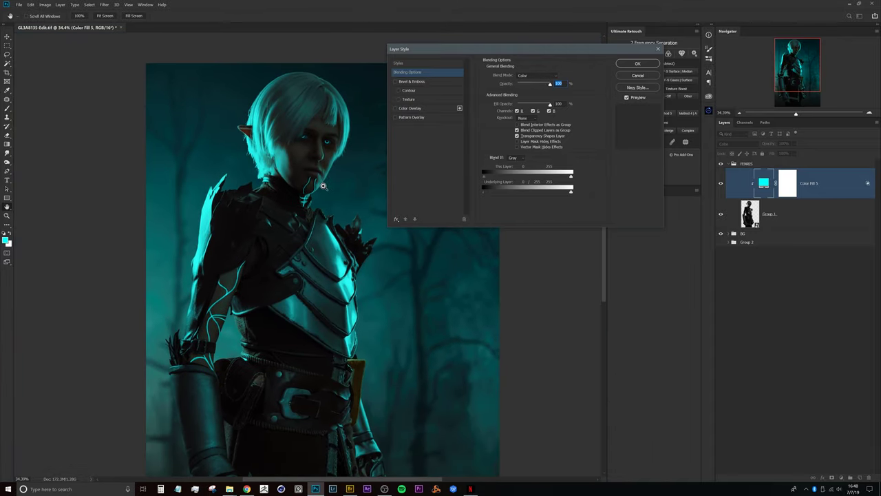
scroll(321, 187, "down", 3)
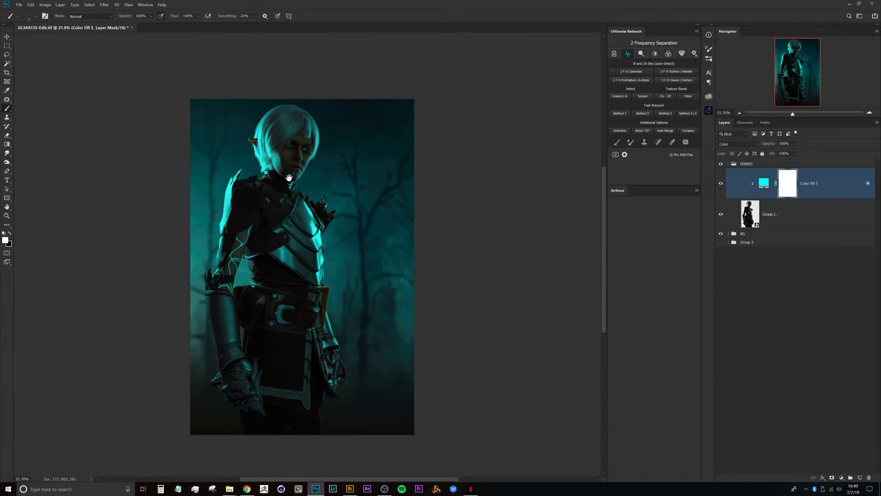
Step: Examine how the cyan tint falls on the face, hair and armour, both up close and across the whole figure
left_click_drag(289, 177, 307, 182)
scroll(314, 175, "up", 4)
left_click_drag(324, 147, 321, 203)
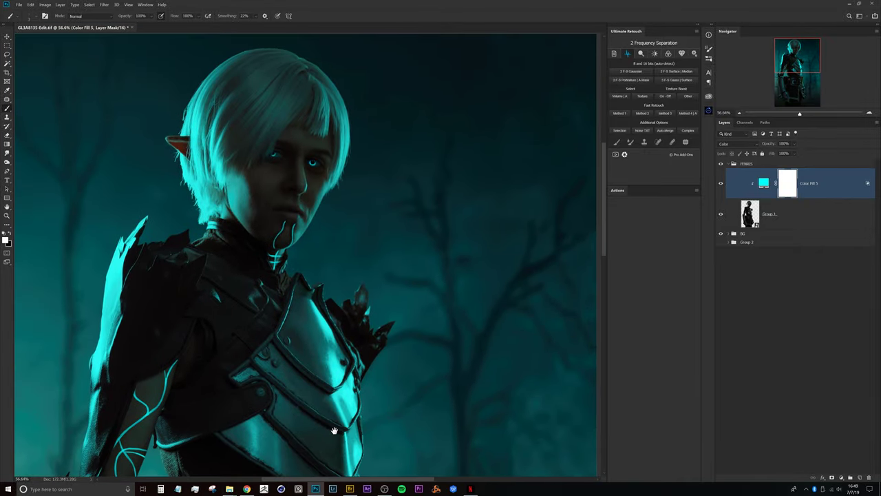
scroll(233, 281, "down", 5)
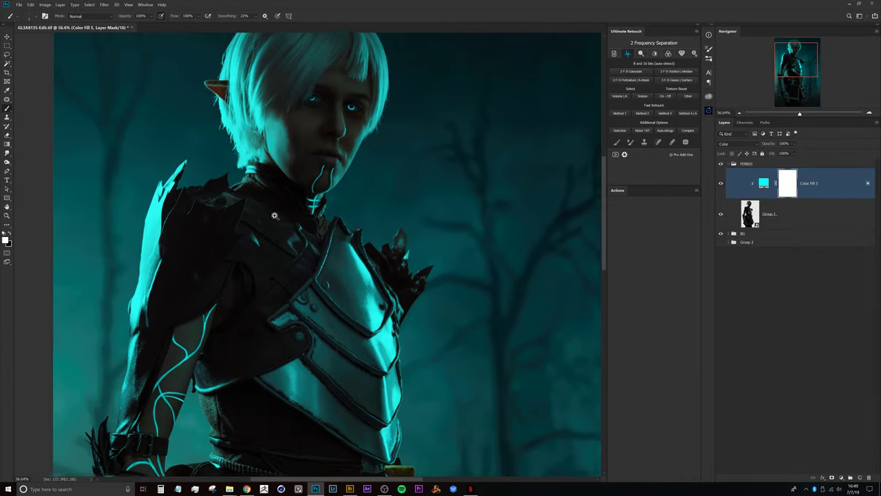
scroll(282, 266, "up", 3)
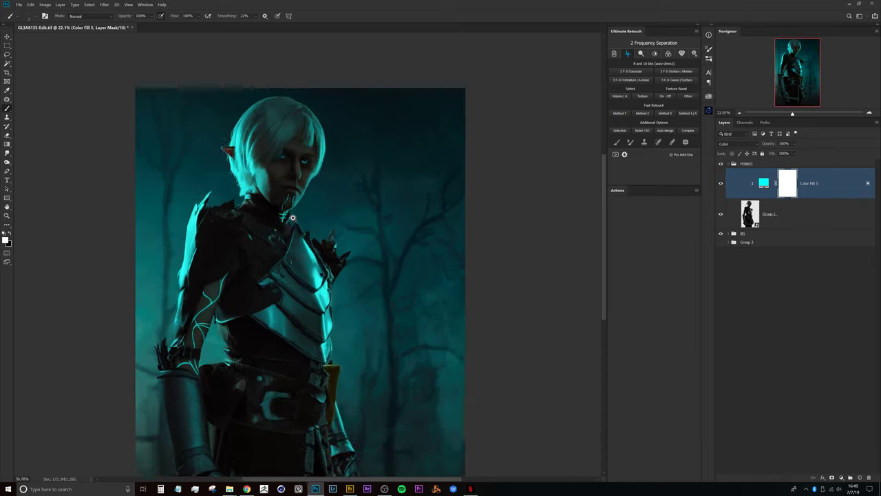
scroll(300, 218, "down", 1)
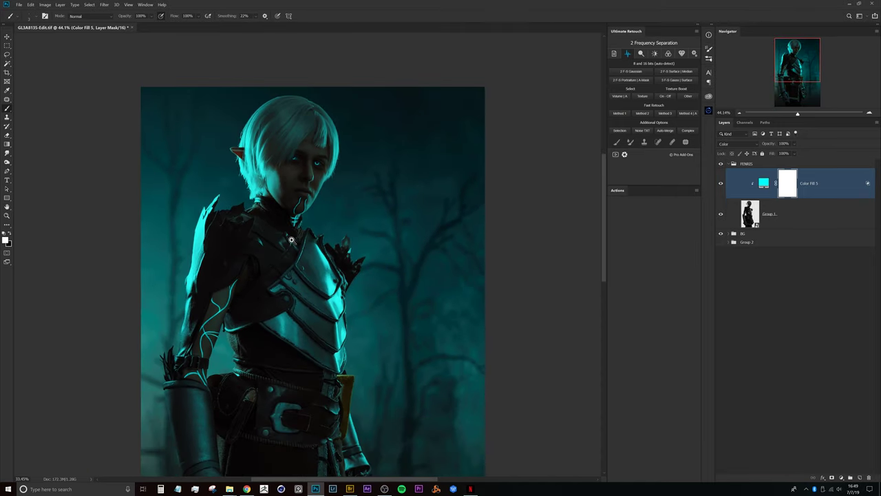
scroll(298, 257, "down", 1)
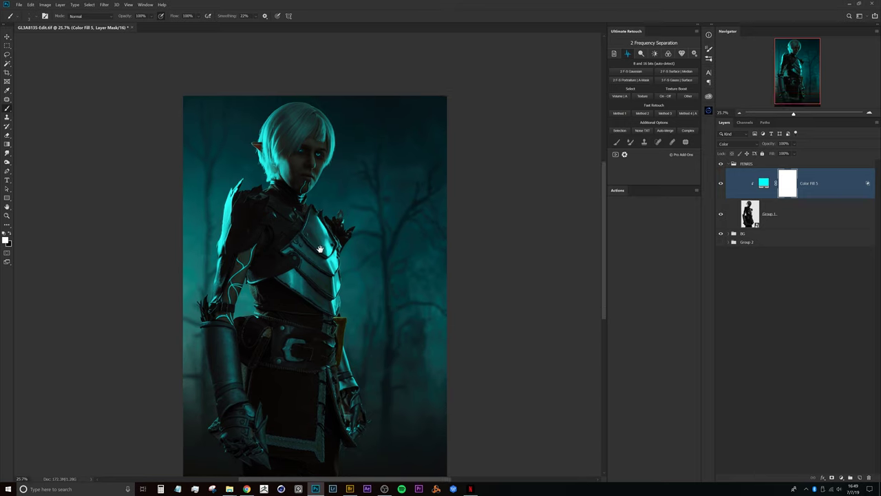
left_click_drag(294, 343, 314, 332)
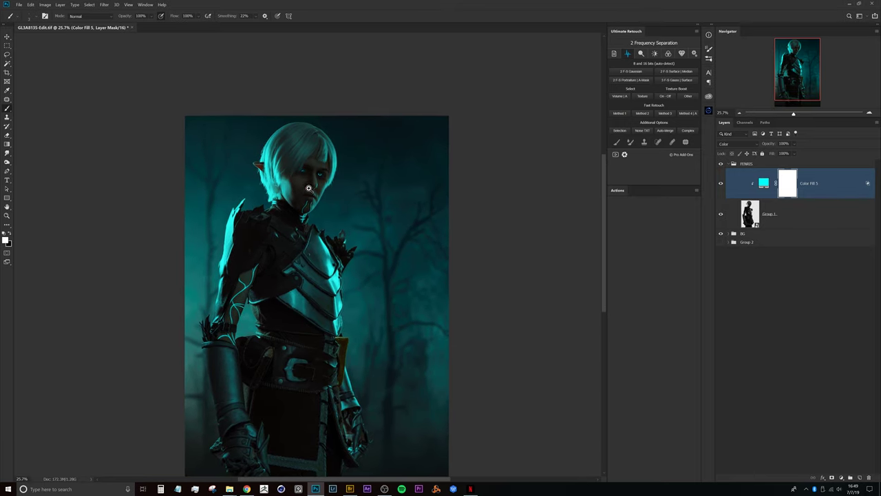
Step: Paint black at 30% brush opacity on the cyan fill layer's mask over the face area to reduce the tint
scroll(319, 176, "up", 3)
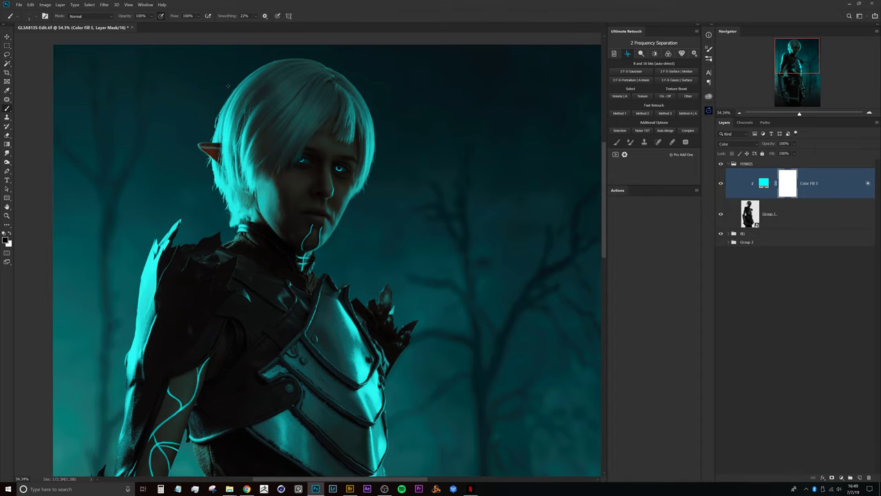
mouse_move(309, 142)
left_mouse_down()
mouse_move(283, 130)
mouse_move(286, 136)
mouse_move(295, 116)
mouse_move(290, 158)
mouse_move(344, 140)
mouse_move(325, 142)
left_mouse_up()
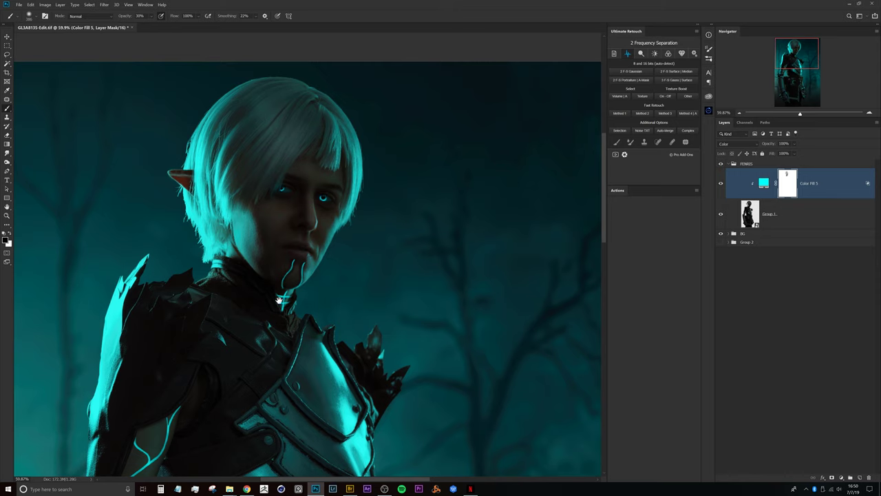
Step: Paint black on the cyan fill layer's mask over the chest armour and, at 60% brush opacity, over the forearm guard
left_click_drag(280, 299, 256, 181)
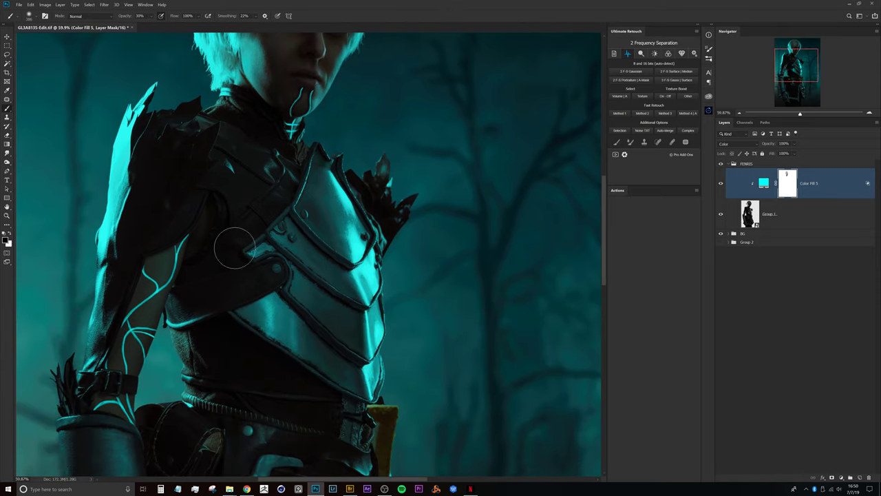
left_click_drag(309, 355, 358, 313)
mouse_move(294, 304)
left_mouse_down()
mouse_move(282, 252)
mouse_move(297, 237)
mouse_move(285, 216)
left_mouse_up()
key("6")
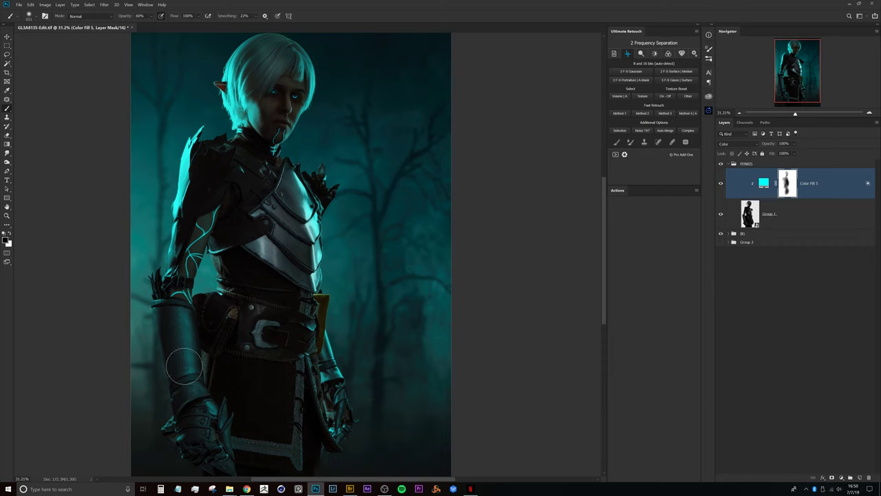
left_click_drag(201, 325, 182, 324)
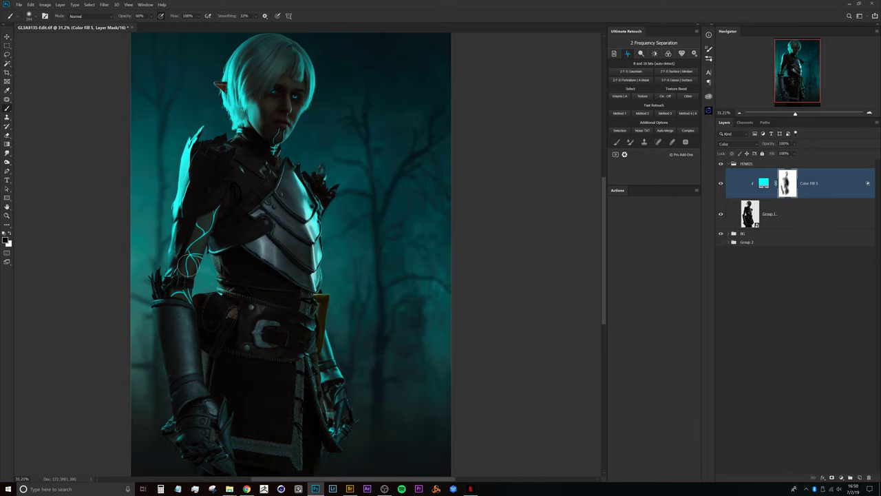
Step: Paint white at 60% brush opacity on the cyan fill layer's mask to restore some tint on the figure
left_click_drag(277, 148, 254, 161)
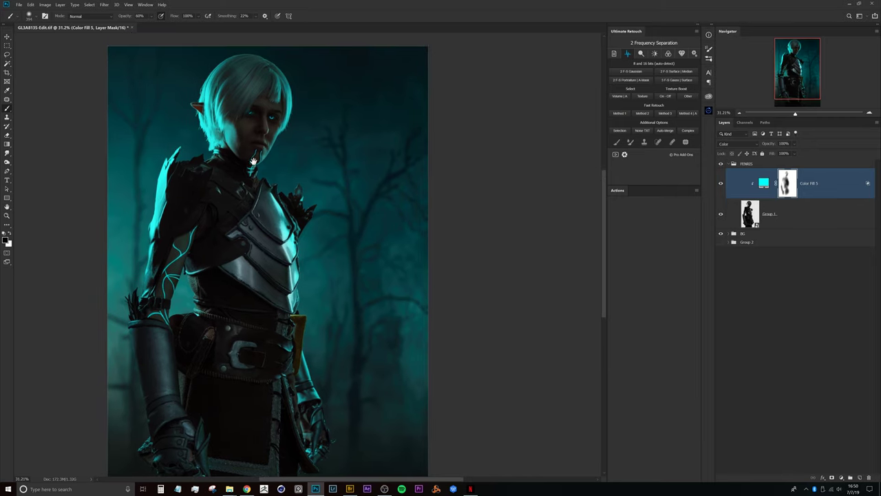
mouse_move(241, 120)
left_mouse_down()
mouse_move(303, 124)
mouse_move(284, 159)
left_mouse_up()
key("x")
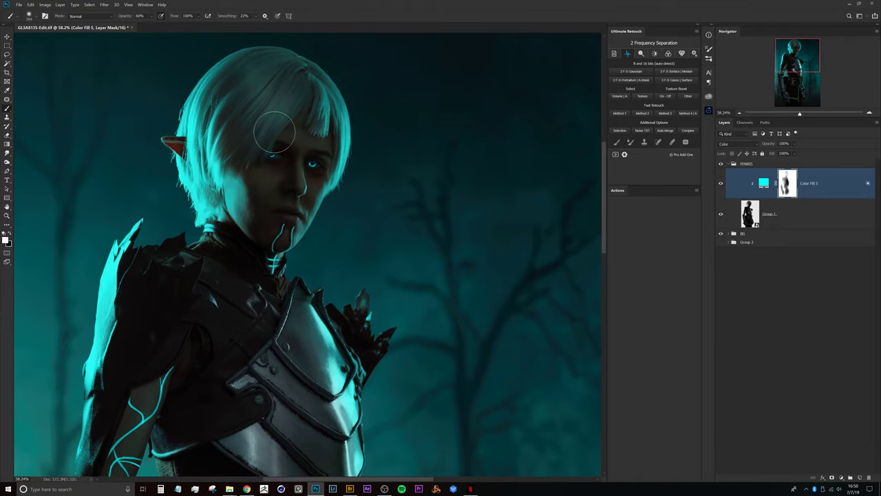
left_click_drag(244, 274, 271, 232)
scroll(270, 233, "up", 3)
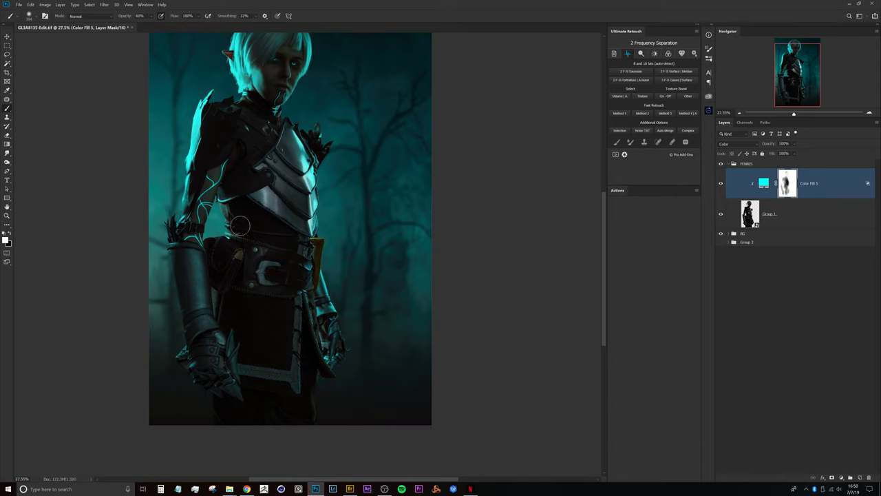
scroll(289, 280, "down", 3)
left_click_drag(321, 178, 328, 173)
mouse_move(314, 209)
left_mouse_down()
mouse_move(348, 162)
mouse_move(350, 181)
mouse_move(337, 173)
left_mouse_up()
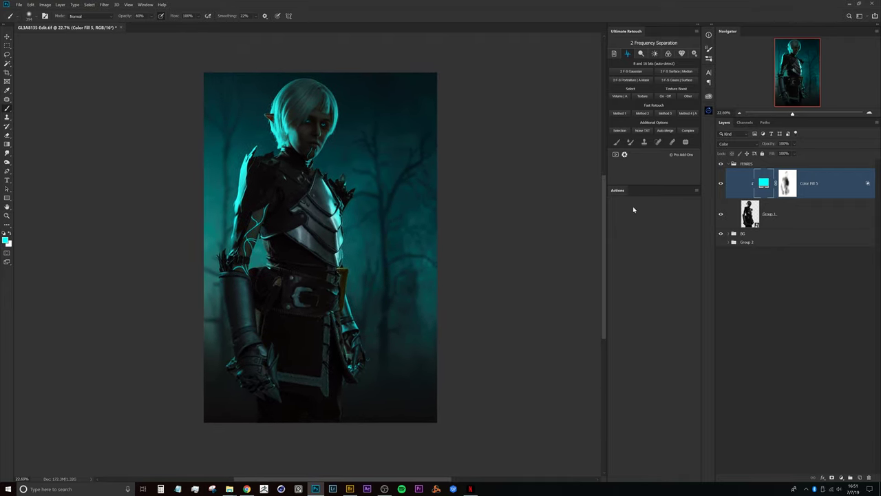
Step: Change the colour of the fill layer over the figure to the darker teal #33afae
left_click(790, 185)
left_click_drag(344, 163, 349, 173)
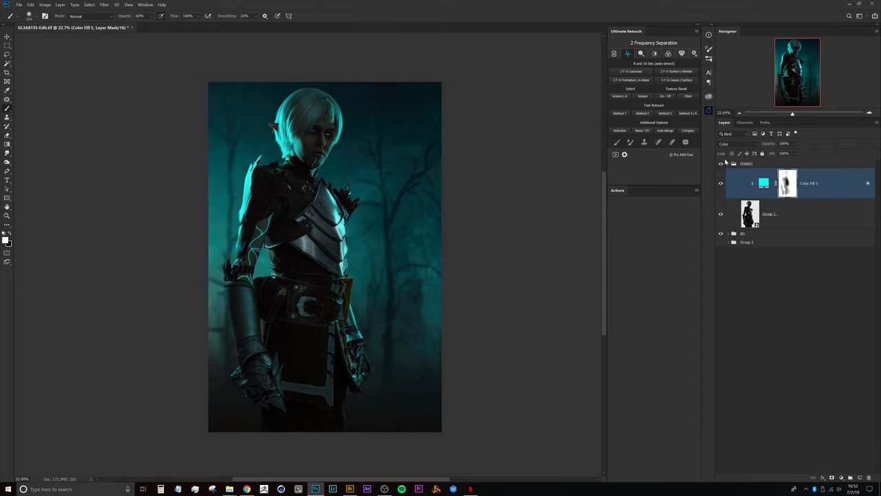
double_click(764, 183)
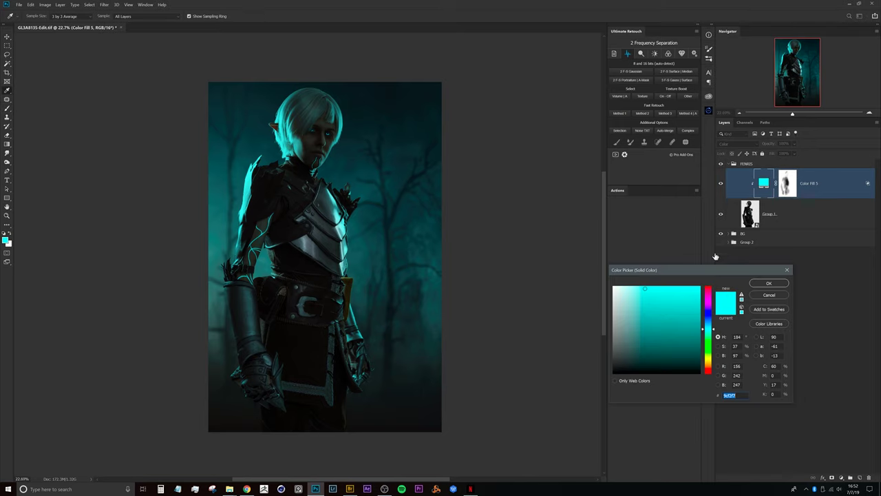
left_click_drag(696, 270, 562, 199)
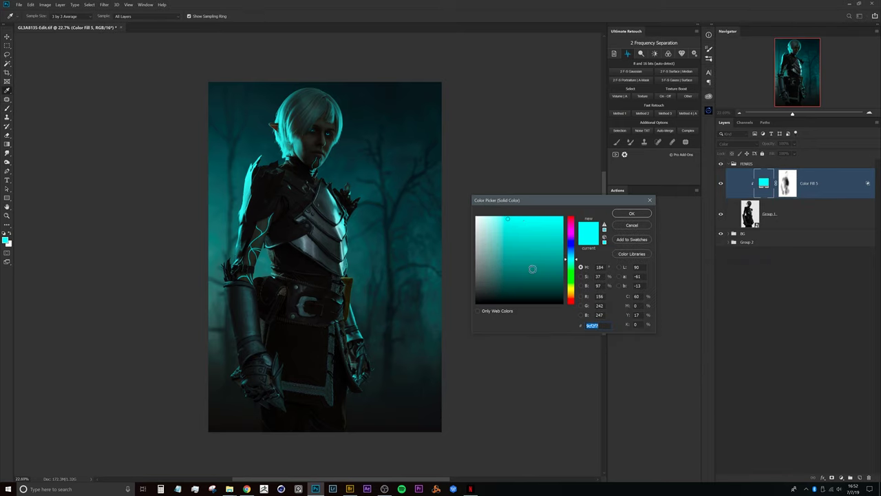
left_click_drag(537, 284, 579, 266)
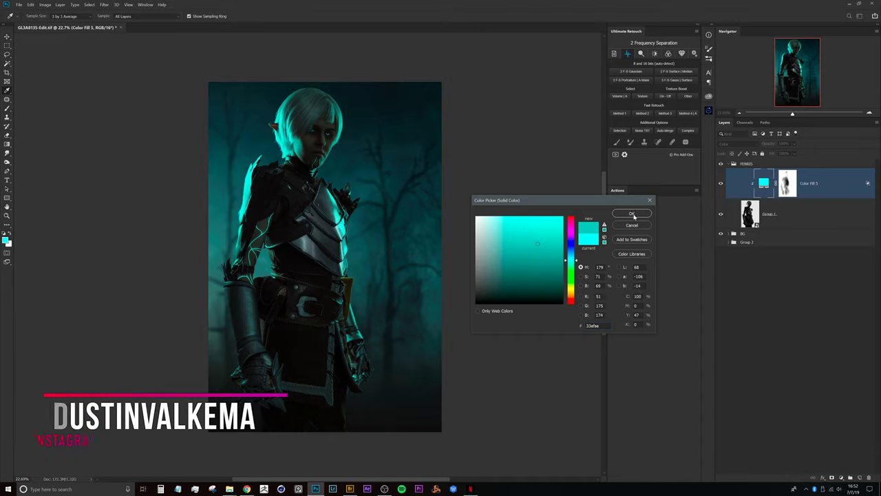
key("Return")
key("b")
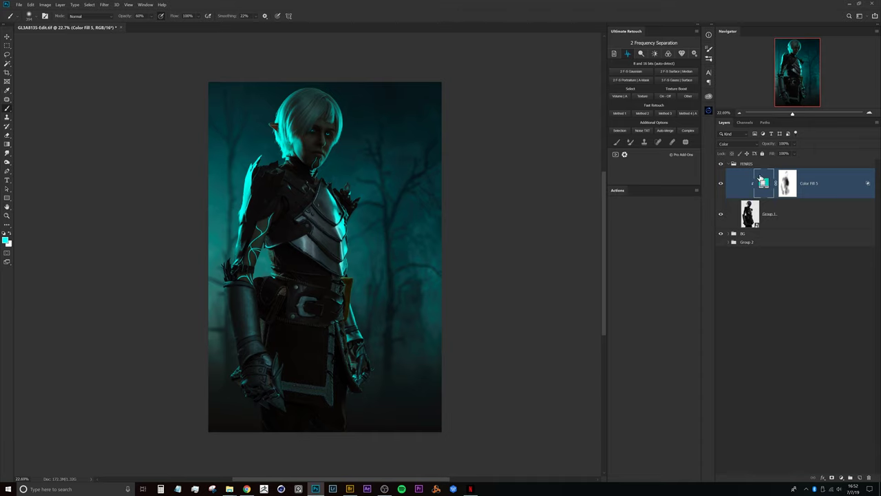
Step: Duplicate the teal Color Fill 5 layer and clip the copy to the figure layer
key("ctrl+j")
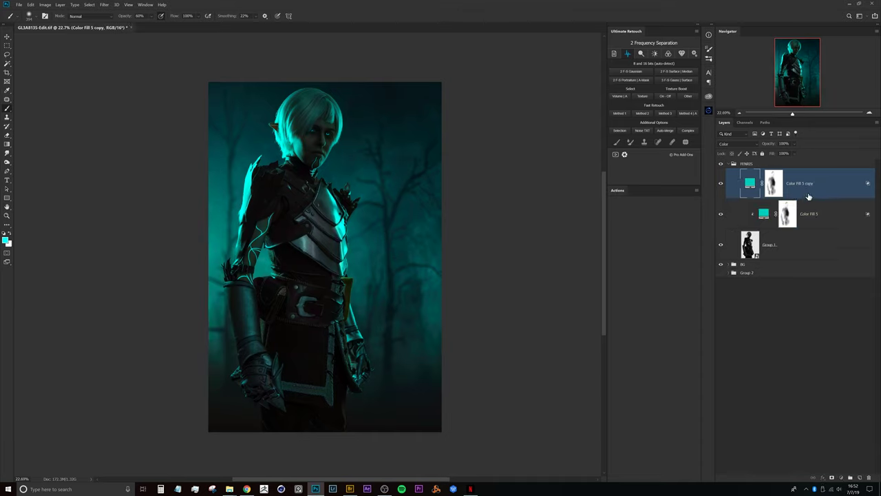
left_click(804, 198, "alt")
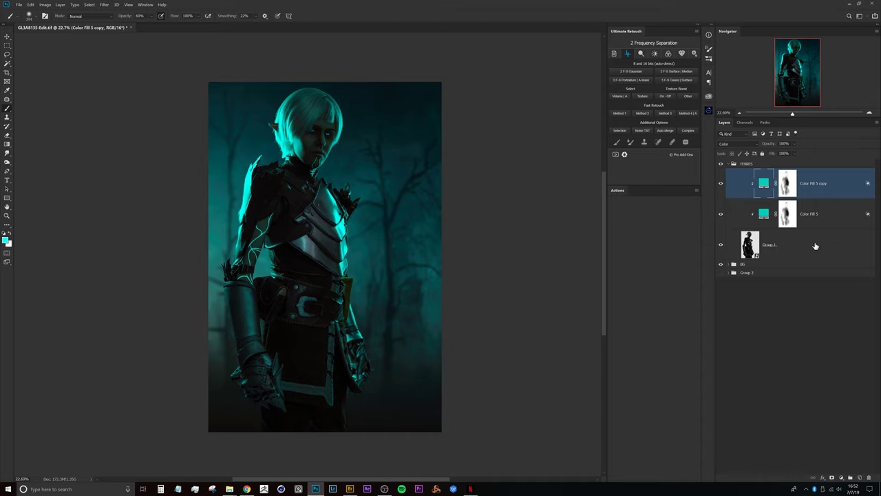
left_click(783, 239)
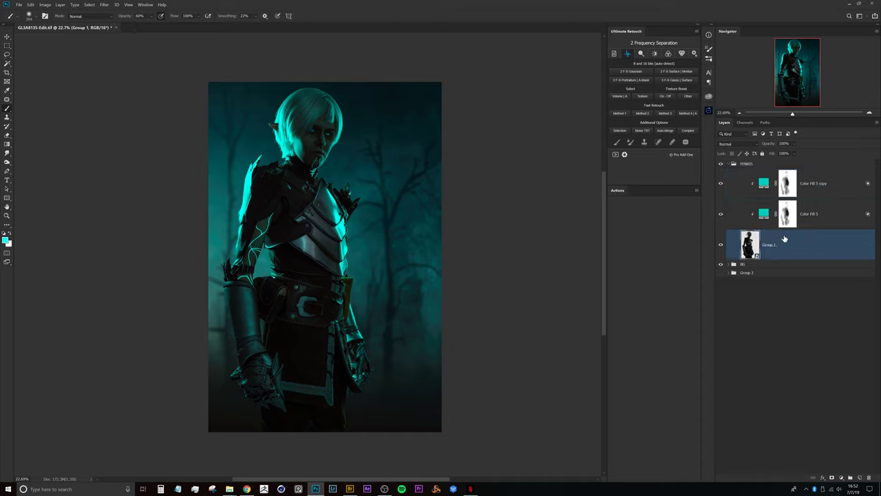
left_click(813, 219)
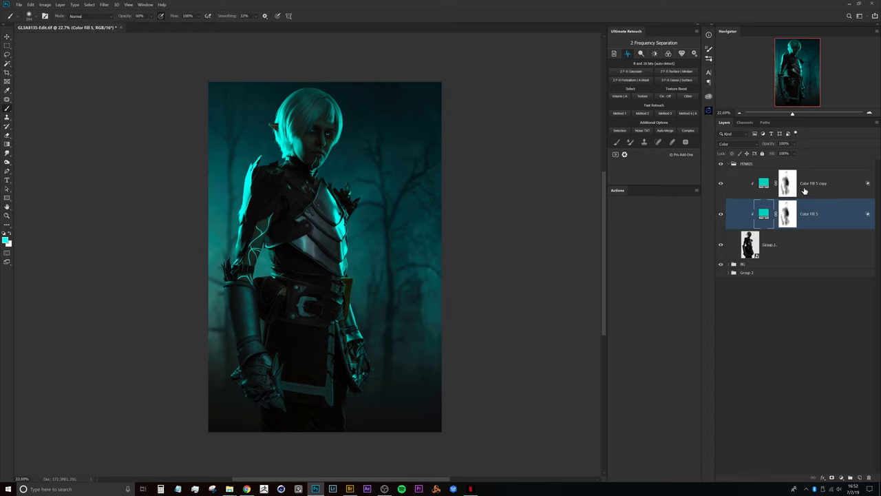
Step: Set the colour of the duplicated fill layer to purple, about #9e1ec3
left_click(769, 184)
double_click(764, 185)
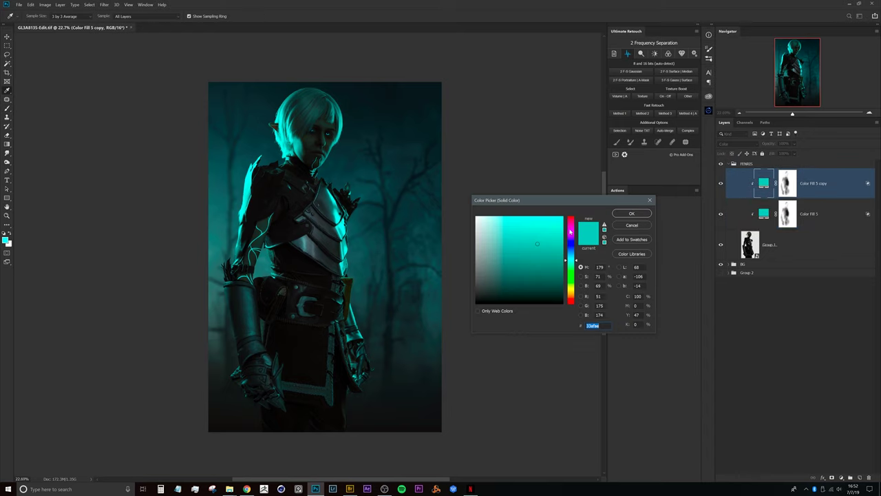
left_click_drag(574, 262, 573, 235)
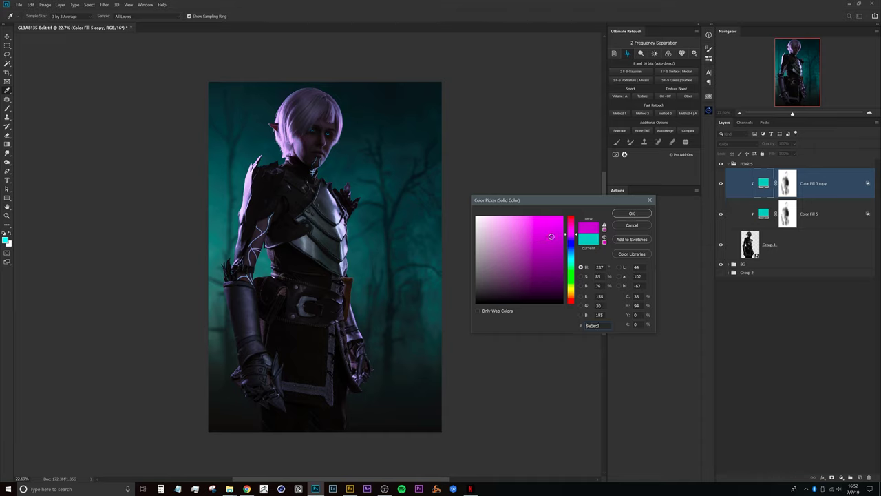
left_click(631, 213)
Step: Paint black at 100% brush opacity on the purple fill layer's mask along the back of the head, rear arm and teal-lit side
left_click(787, 183)
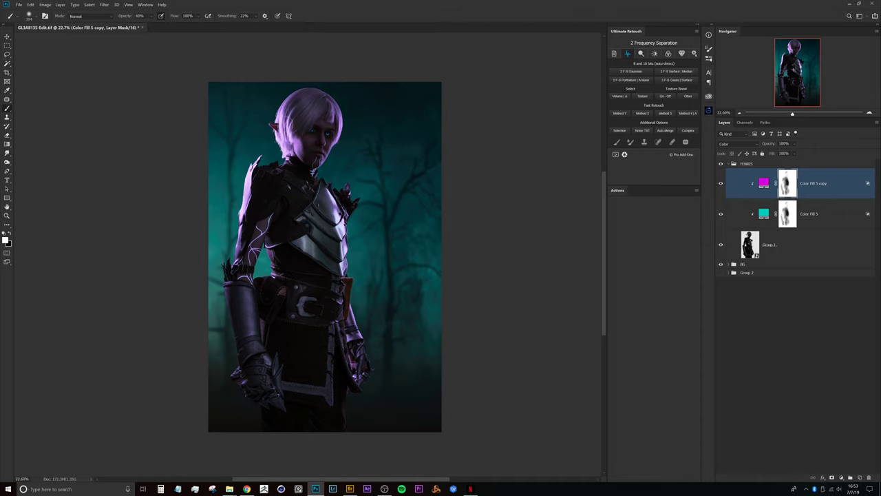
key("x")
left_click_drag(294, 128, 341, 122, "alt")
mouse_move(277, 121)
left_mouse_down()
mouse_move(267, 193)
mouse_move(282, 160)
mouse_move(283, 186)
left_mouse_up()
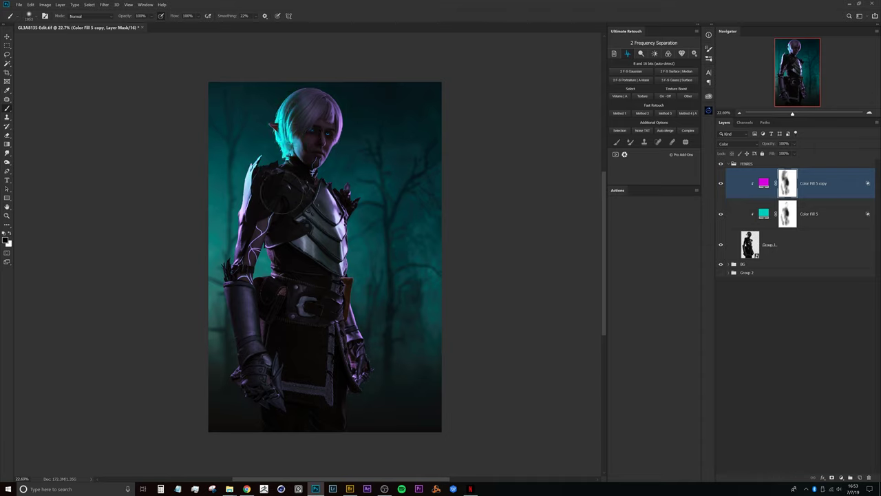
mouse_move(276, 128)
left_mouse_down()
mouse_move(228, 288)
mouse_move(284, 160)
mouse_move(221, 338)
mouse_move(283, 199)
mouse_move(245, 336)
mouse_move(267, 286)
mouse_move(248, 352)
mouse_move(282, 379)
mouse_move(258, 290)
mouse_move(275, 457)
mouse_move(229, 308)
mouse_move(240, 434)
mouse_move(258, 366)
mouse_move(263, 207)
mouse_move(272, 197)
mouse_move(270, 425)
mouse_move(285, 314)
mouse_move(276, 195)
mouse_move(297, 121)
left_mouse_up()
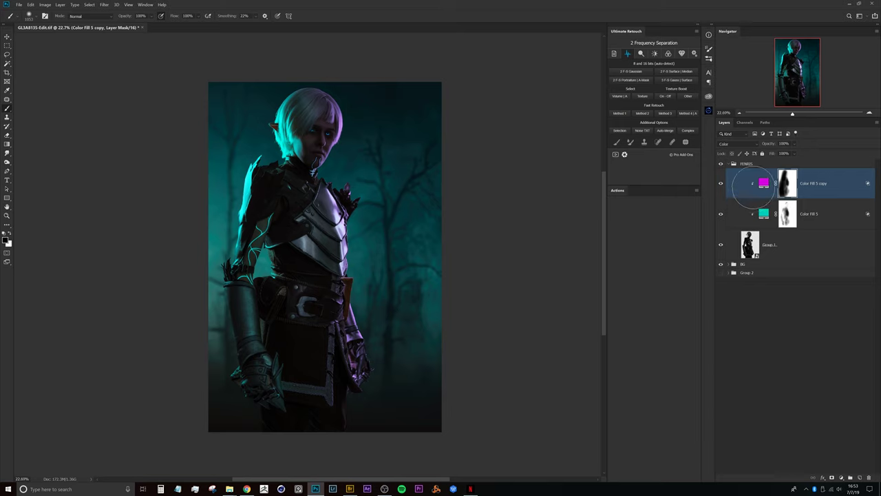
Step: Toggle the visibility of the purple and teal fill layers one at a time to compare their effect on the figure
left_click(764, 184)
left_click(721, 184)
left_click(722, 184)
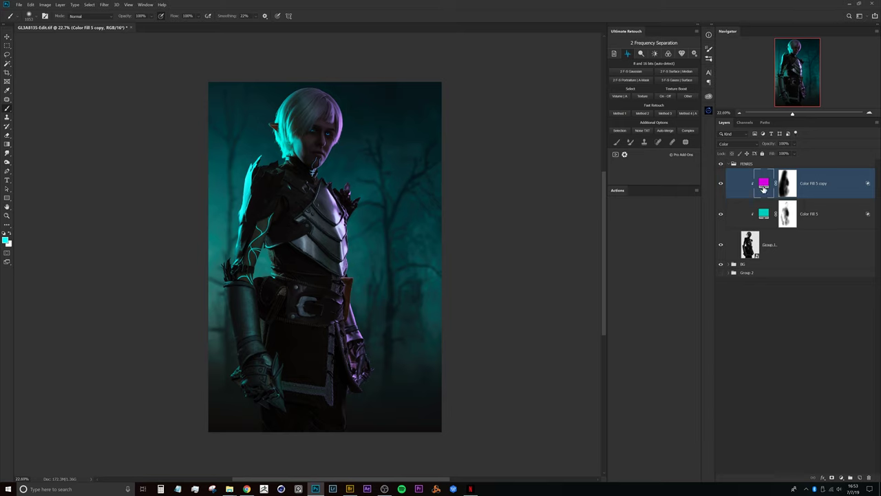
left_click(764, 214)
left_click(722, 214)
left_click(721, 214)
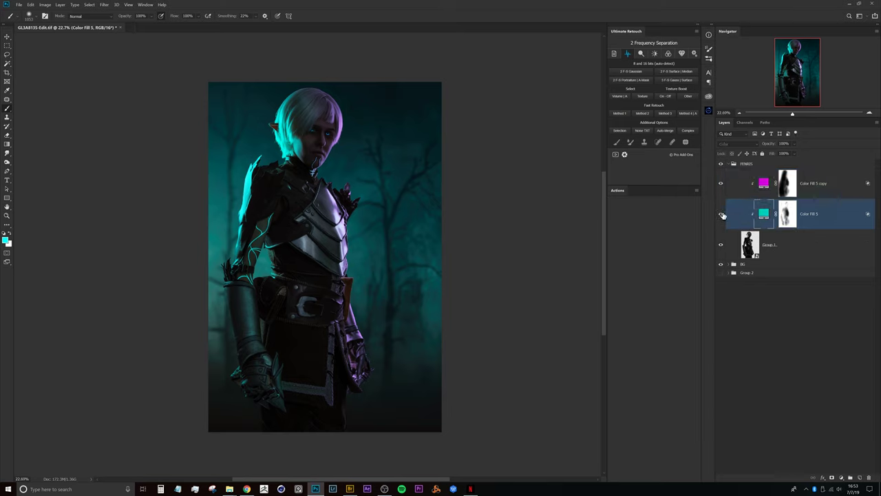
Step: Paint black at 100% brush opacity on the teal fill layer's mask over the purple-lit side of the figure
left_click(790, 216)
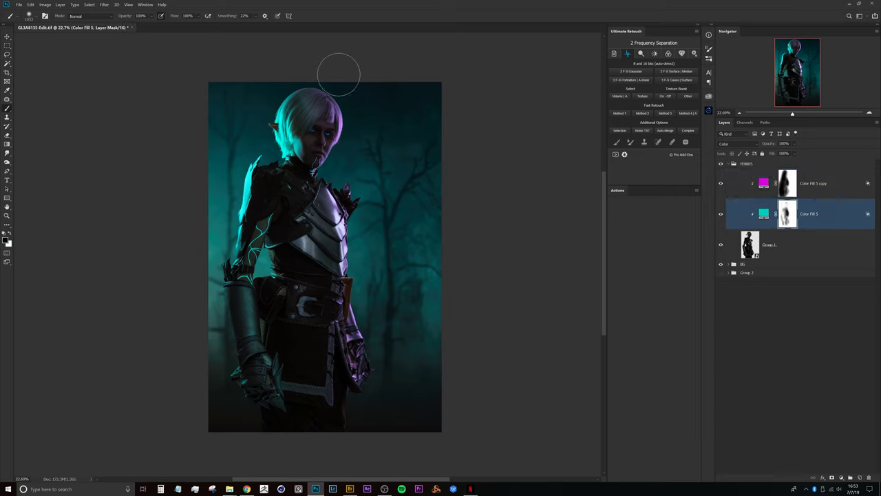
mouse_move(347, 88)
left_mouse_down()
mouse_move(360, 108)
mouse_move(358, 217)
mouse_move(376, 299)
mouse_move(371, 388)
mouse_move(401, 424)
mouse_move(362, 405)
mouse_move(374, 256)
mouse_move(403, 236)
mouse_move(422, 206)
left_mouse_up()
mouse_move(365, 133)
left_mouse_down()
mouse_move(334, 126)
mouse_move(345, 141)
mouse_move(338, 72)
mouse_move(361, 276)
mouse_move(350, 248)
mouse_move(377, 407)
mouse_move(314, 155)
left_mouse_up()
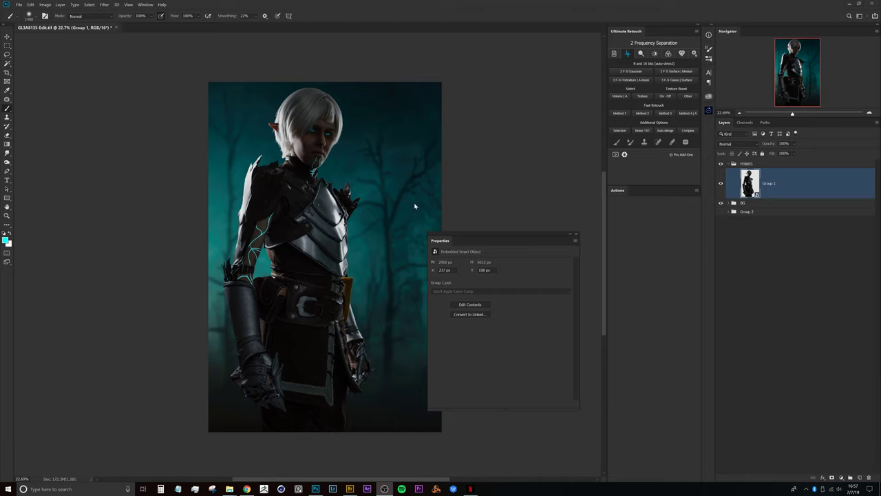
Step: Add a Gradient Map adjustment layer above the Group 1 figure layer
left_click(812, 196)
left_click_drag(525, 237, 542, 276)
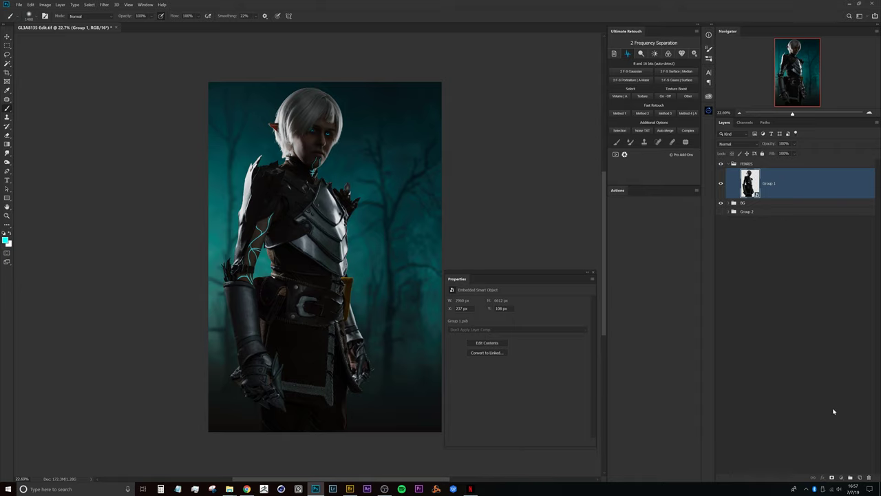
left_click(845, 478)
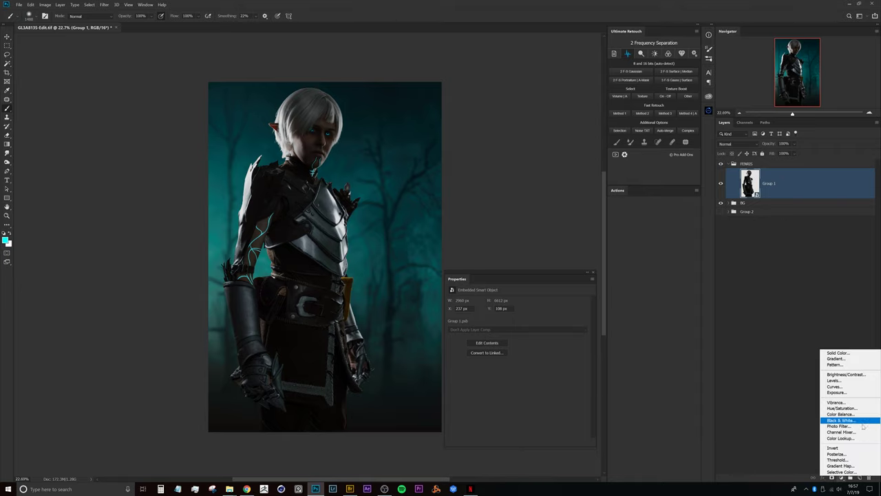
left_click(840, 466)
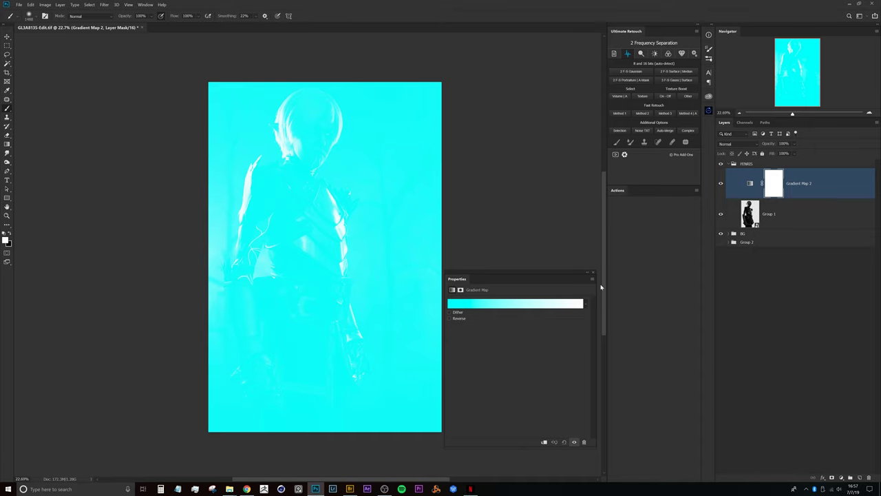
Step: Apply the Blue 2 gradient preset to the Gradient Map adjustment
left_click(544, 307)
scroll(691, 217, "down", 5)
left_click(634, 225)
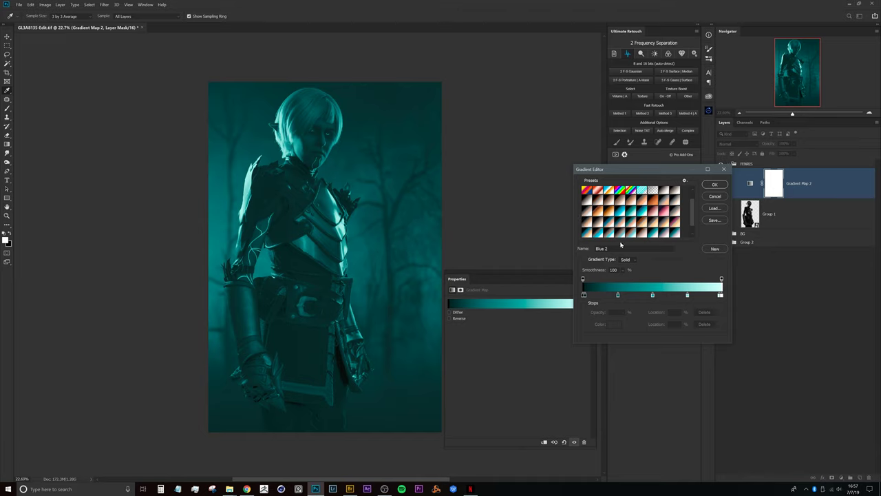
left_click(715, 185)
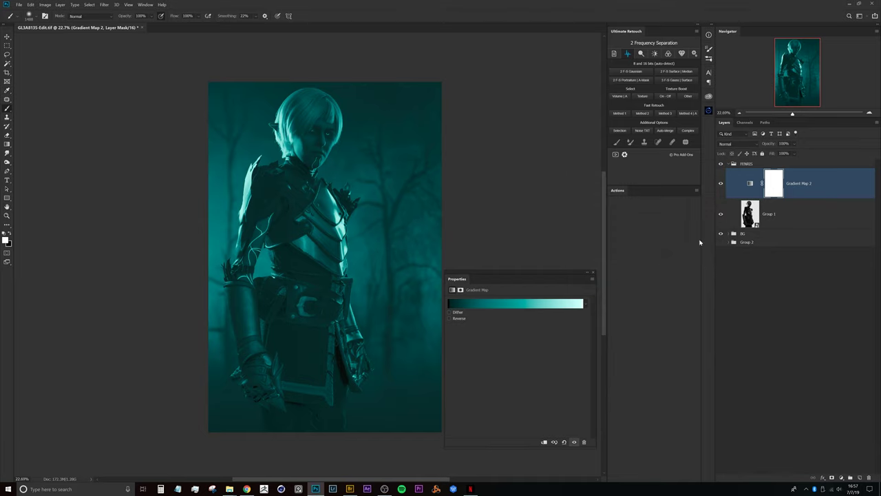
Step: Clip the Gradient Map layer to Group 1 and toggle its visibility to compare the effect
left_click_drag(801, 197, 802, 198)
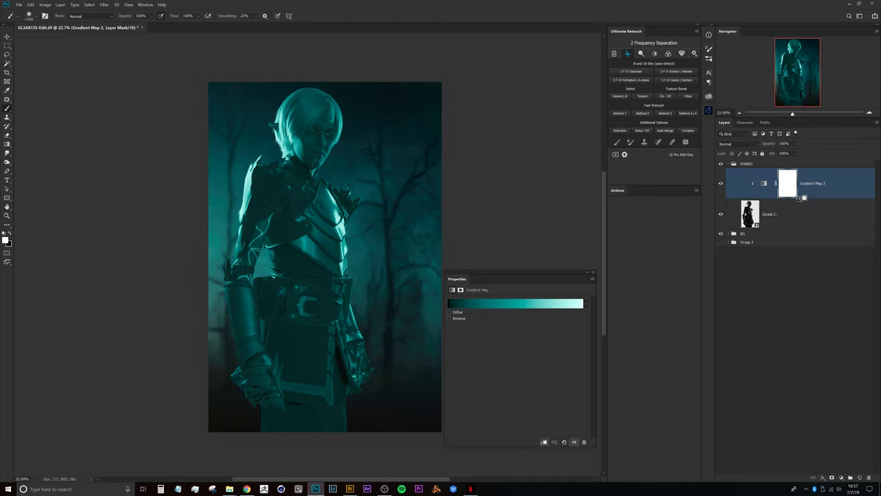
left_click(721, 184)
left_click(721, 184)
Step: Set the blend mode of the Gradient Map layer to Color
left_click(763, 183)
left_click(750, 144)
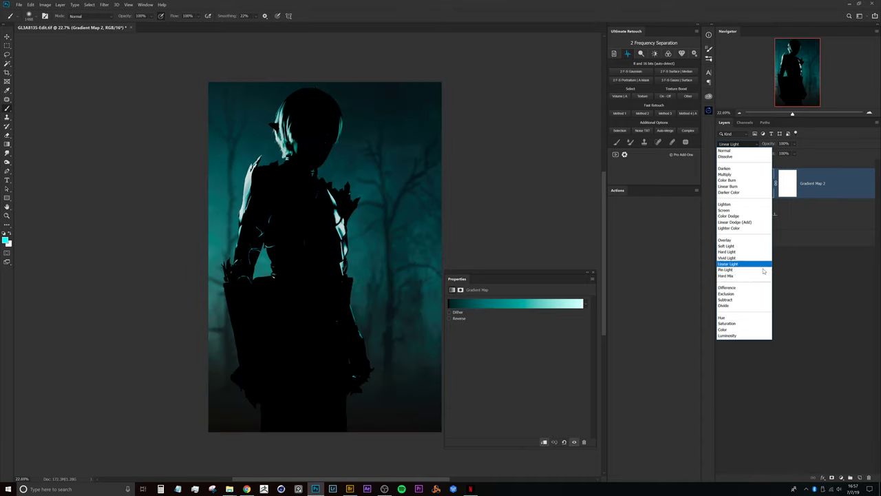
left_click(744, 332)
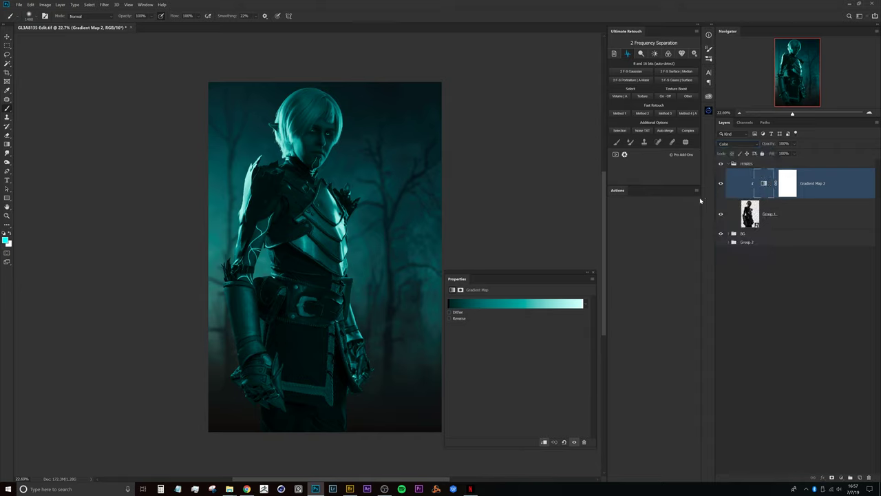
Step: Split the underlying layer's black Blend If slider on the Gradient Map layer to 0 / 255
double_click(833, 191)
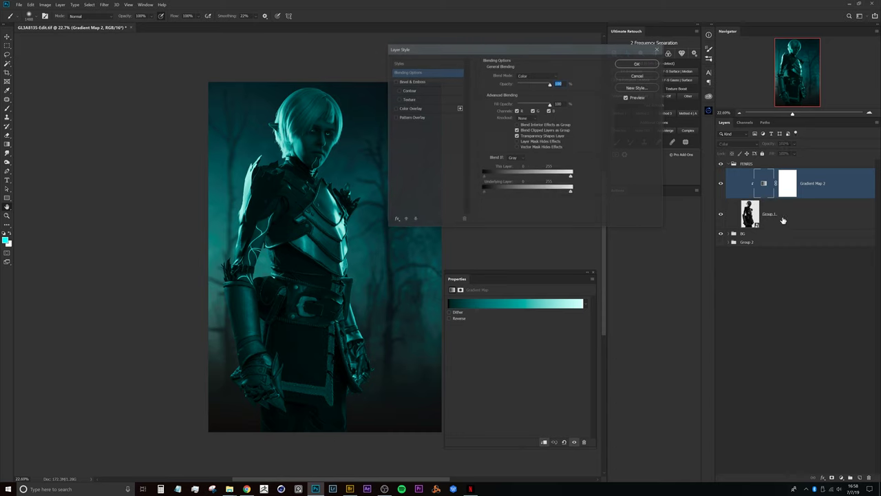
left_click_drag(534, 51, 590, 86)
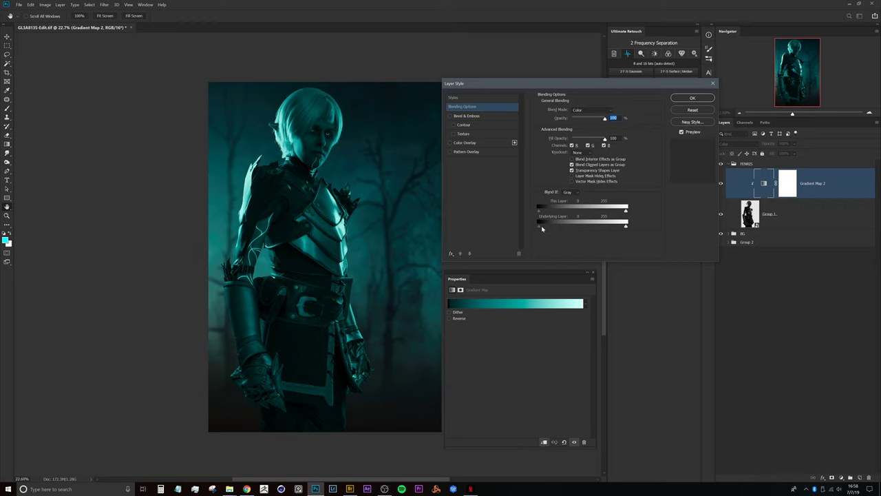
left_click_drag(547, 227, 609, 230)
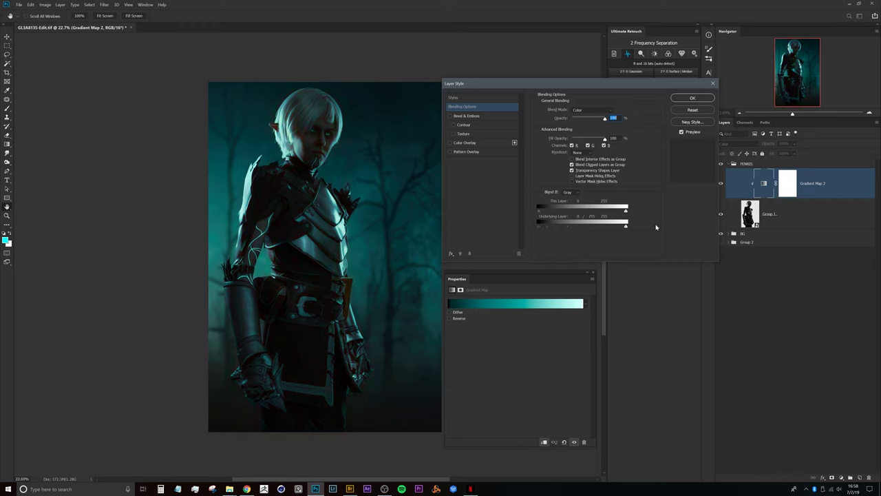
left_click(693, 98)
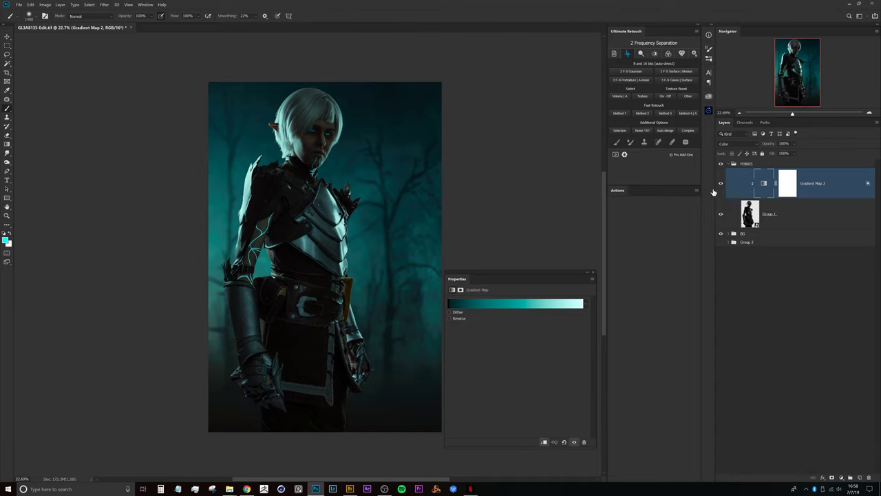
Step: Edit the Gradient Map's colour stops, removing the white and black ends so the gradient runs from dark teal to teal
left_click_drag(325, 177, 366, 182)
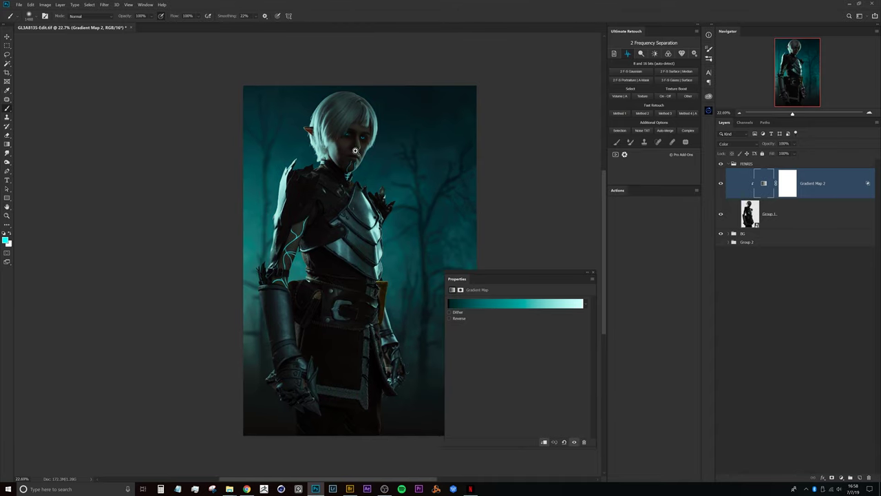
scroll(356, 151, "up", 2)
right_click(364, 146)
left_click(552, 19)
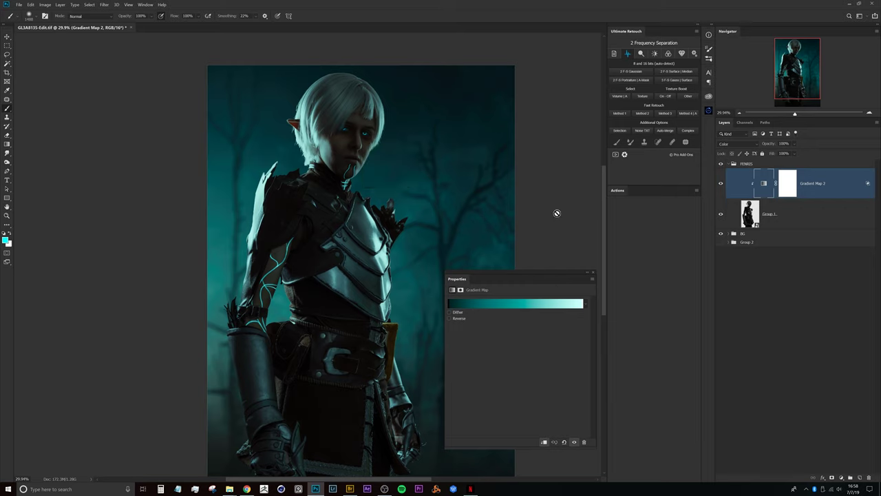
left_click(535, 303)
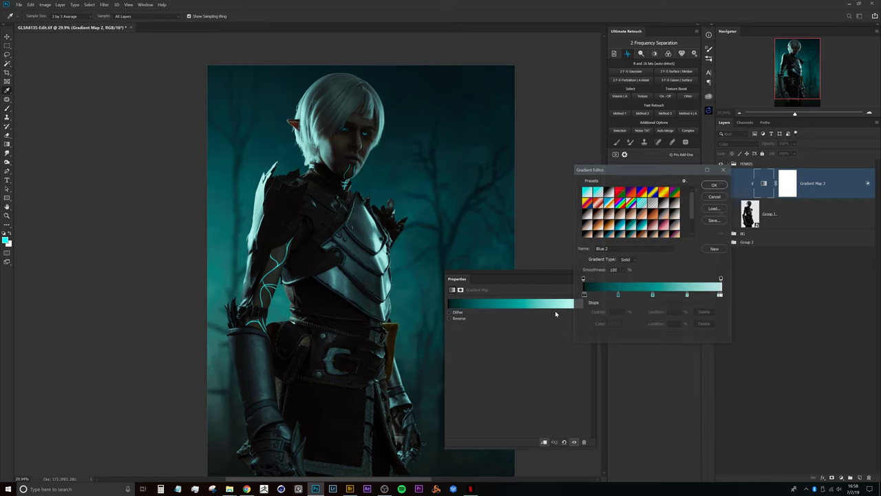
mouse_move(720, 295)
left_mouse_down()
mouse_move(705, 281)
mouse_move(687, 296)
mouse_move(688, 283)
mouse_move(692, 296)
mouse_move(727, 297)
left_mouse_up()
left_click(638, 295)
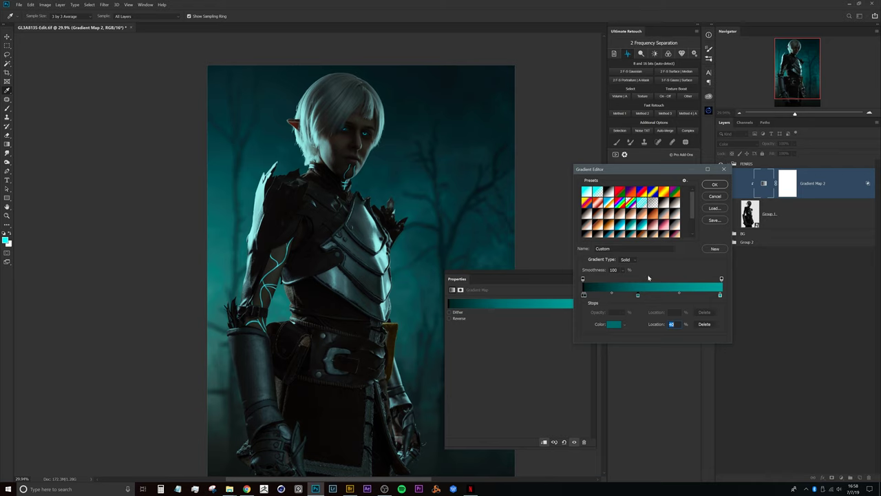
left_click(584, 296)
left_click(611, 295)
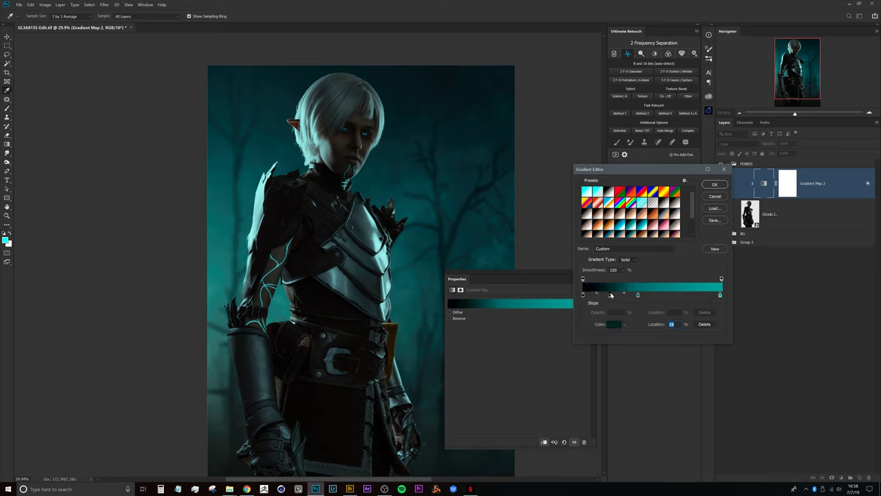
mouse_move(583, 296)
left_mouse_down()
mouse_move(608, 285)
mouse_move(571, 299)
left_mouse_up()
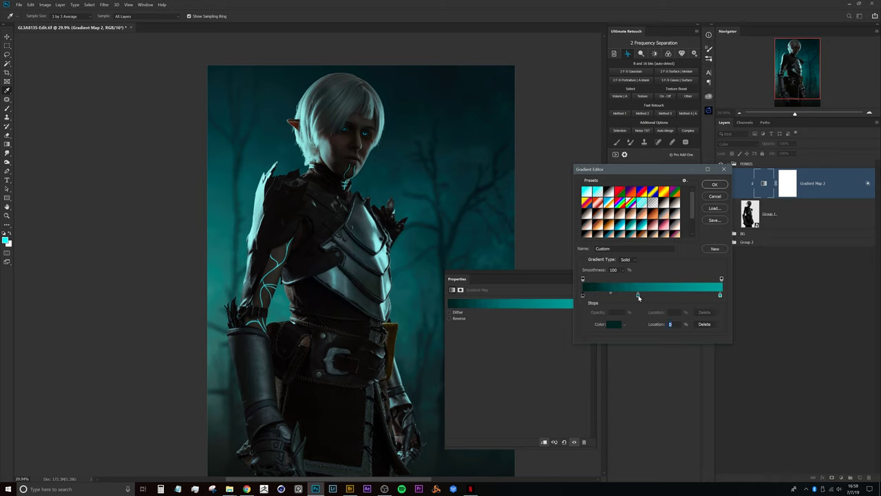
Step: Remove the gradient's middle stop, move the teal end stop to 49%, and give it a brighter, more saturated teal
left_click_drag(639, 295, 670, 287)
left_click_drag(721, 295, 653, 298)
left_click(622, 325)
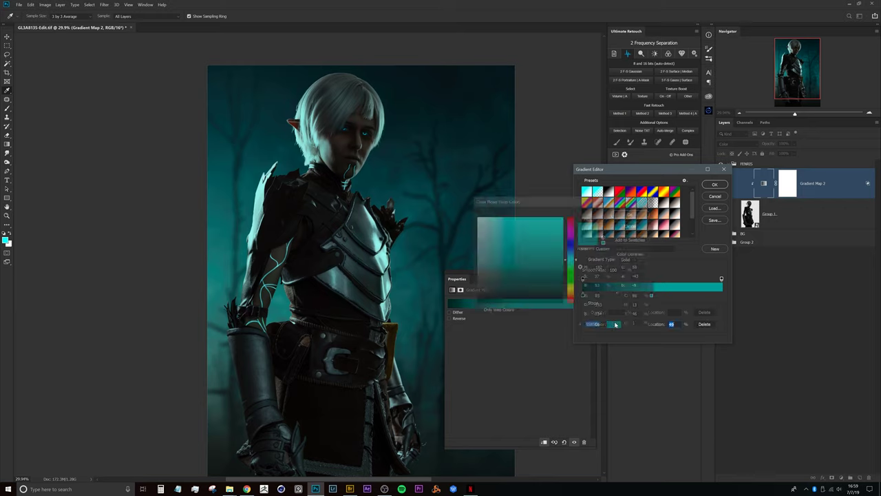
left_click_drag(555, 253, 555, 254)
left_click(628, 215)
Step: Change the gradient's start stop to a dark blue with hue 226°, about #061545, and apply the edited gradient
left_click(584, 295)
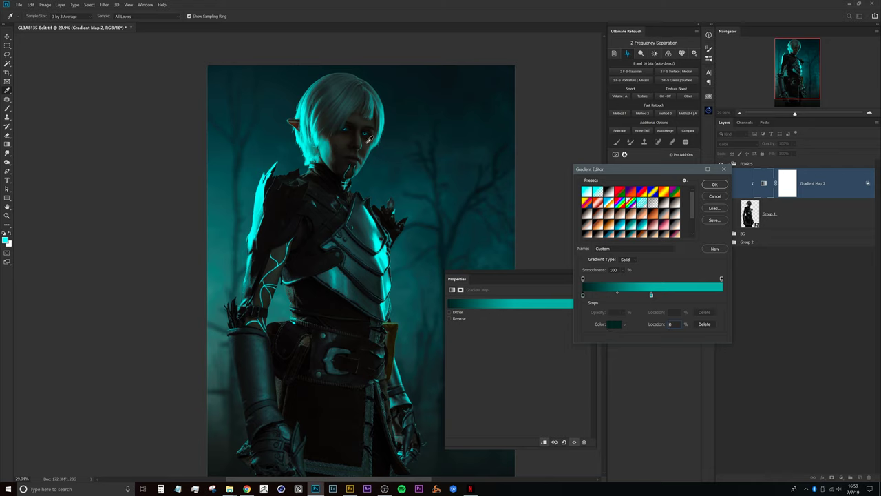
left_click(615, 329)
left_click_drag(571, 260, 575, 251)
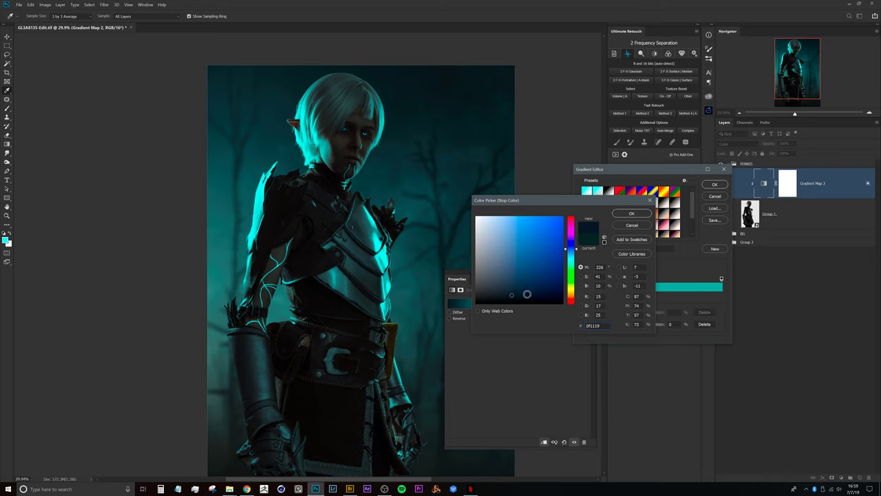
mouse_move(528, 294)
left_mouse_down()
mouse_move(564, 268)
mouse_move(556, 278)
left_mouse_up()
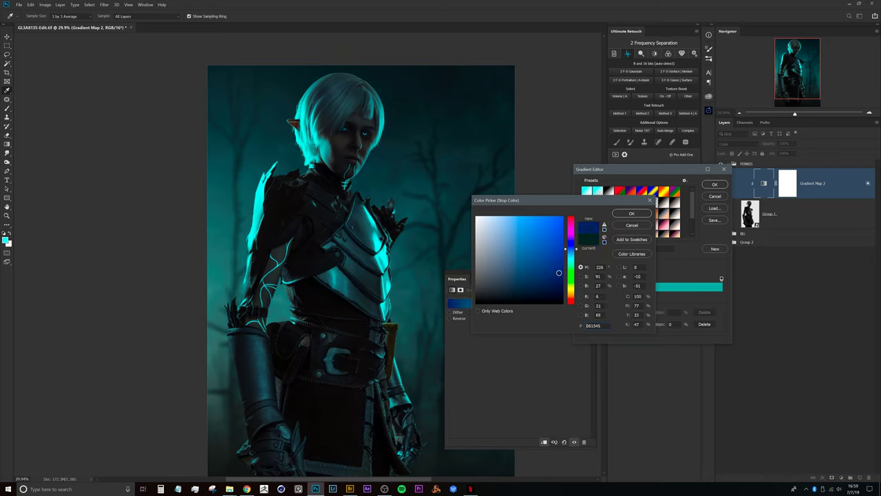
left_click(631, 214)
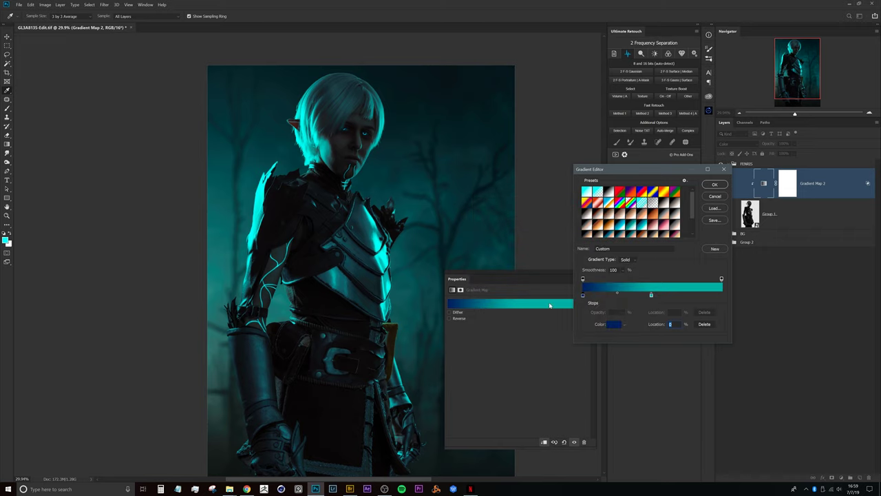
left_click(715, 185)
Step: Compare the figure with and without the Gradient Map adjustment by toggling the layer's visibility
left_click_drag(373, 247, 350, 266)
left_click_drag(338, 225, 444, 236)
right_click(722, 184)
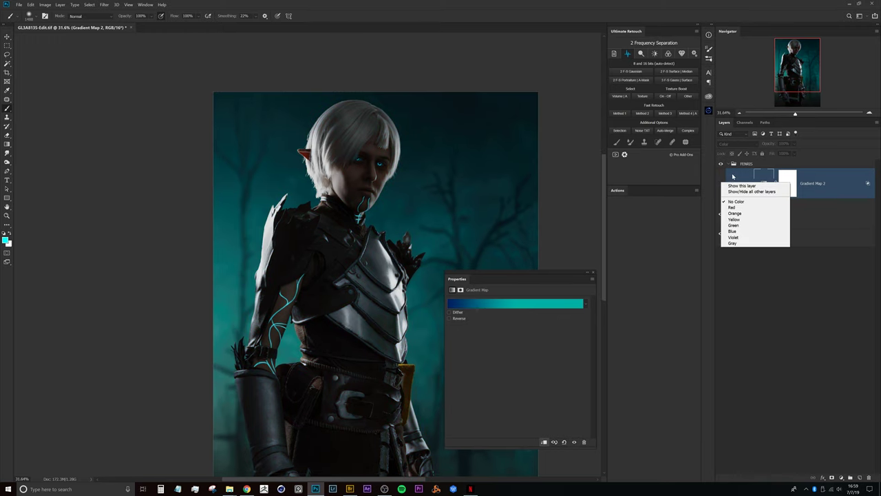
key("Escape")
left_click(722, 185)
left_click(722, 185)
left_click(721, 185)
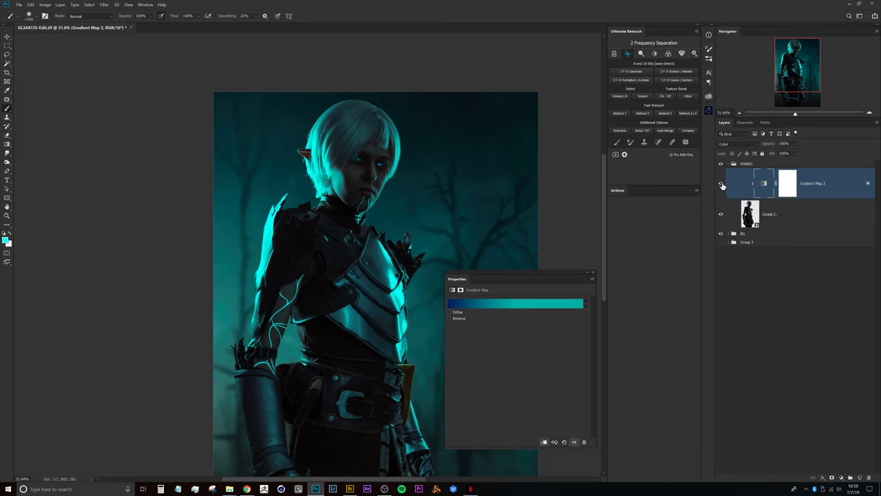
left_click(722, 184)
left_click(722, 184)
left_click(722, 185)
left_click(722, 186)
left_click(722, 186)
left_click(722, 186)
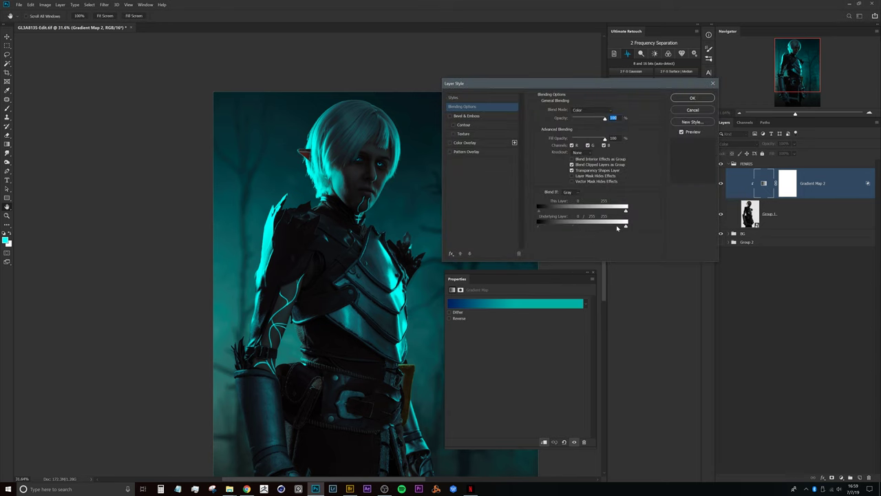
Step: Try a hard cutoff and a narrower split of the Gradient Map's underlying-layer Blend If black slider, ending at 0 / 255
left_click_drag(578, 228, 529, 233)
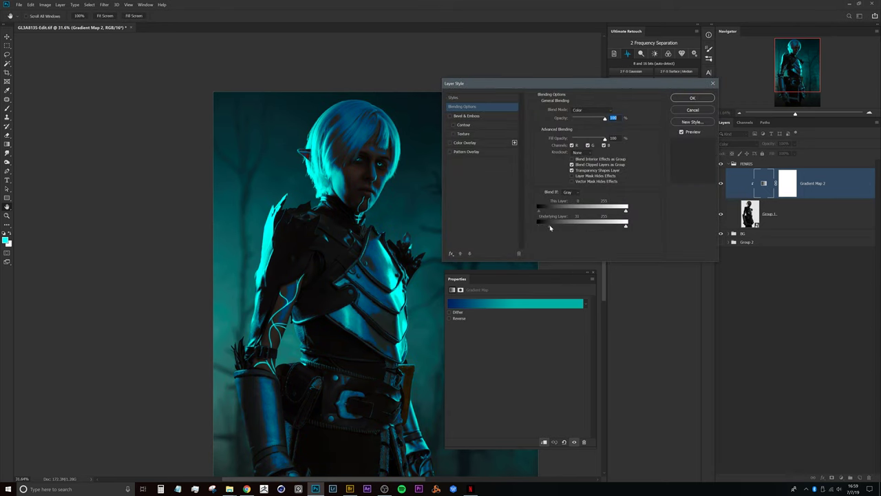
left_click_drag(550, 228, 580, 229)
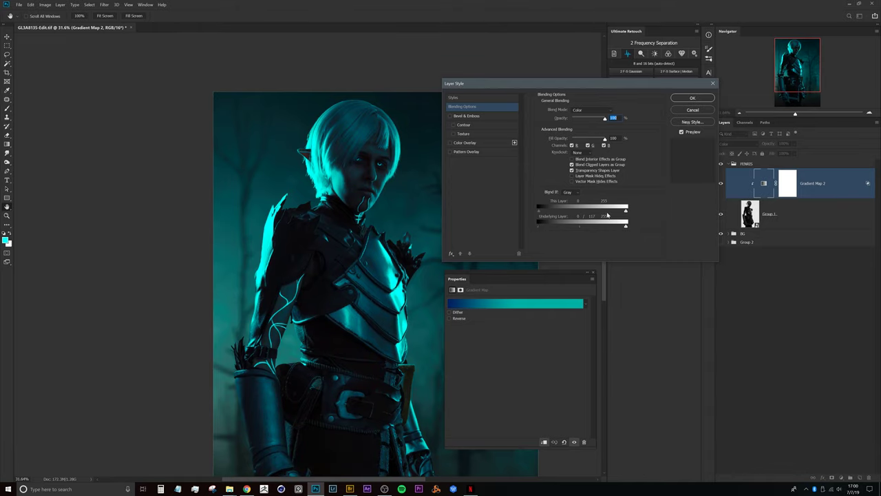
left_click_drag(589, 226, 674, 223)
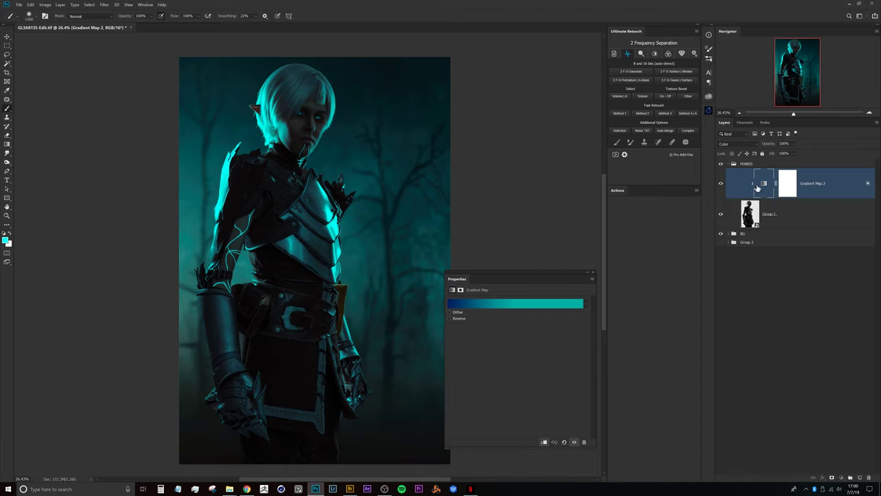
Step: Hide the Gradient Map layer and add a new clipped layer above it in Color blend mode
left_click(721, 183)
key("ctrl+shift+alt+n")
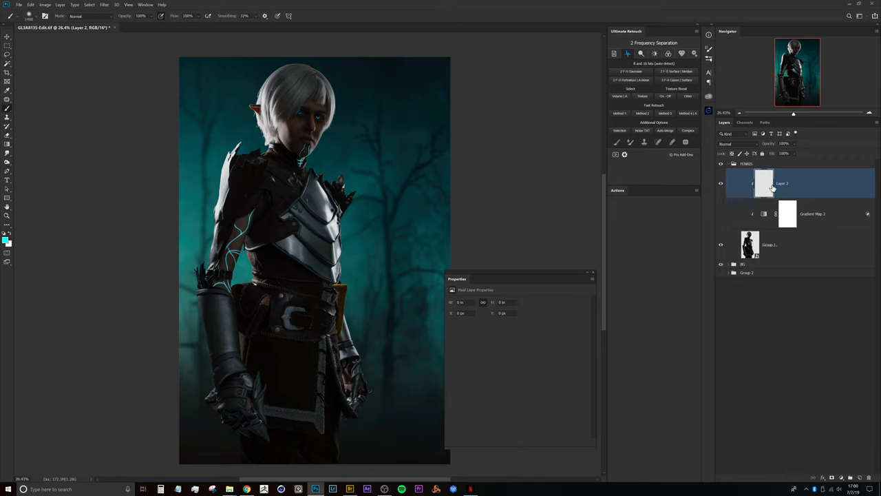
left_click(748, 143)
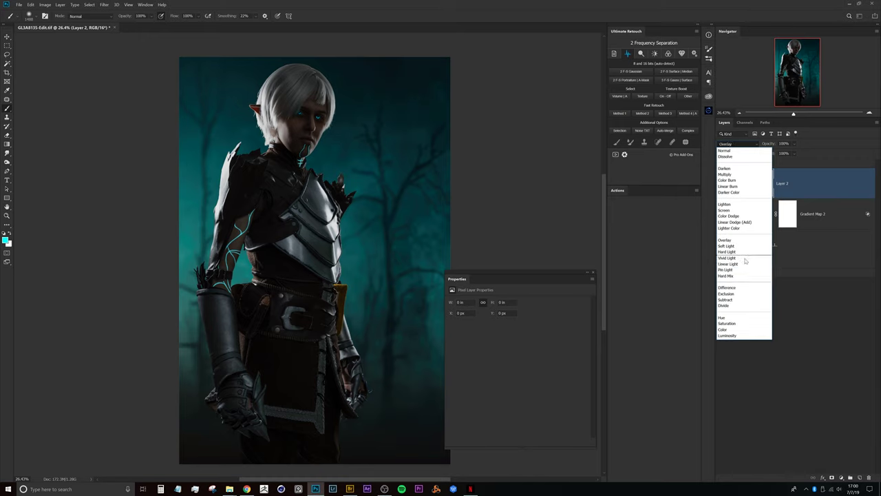
left_click(732, 329)
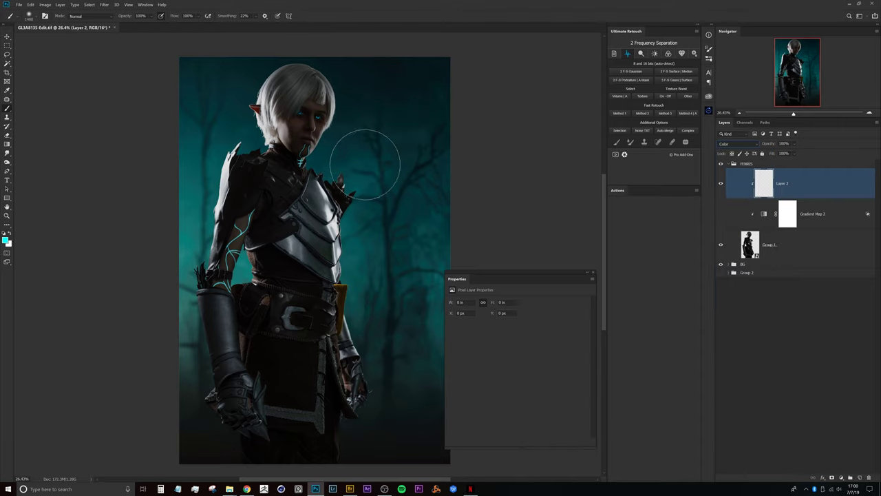
Step: Paste the copied layer style onto the new clipped Color layer and check its Blend If settings
right_click(833, 180)
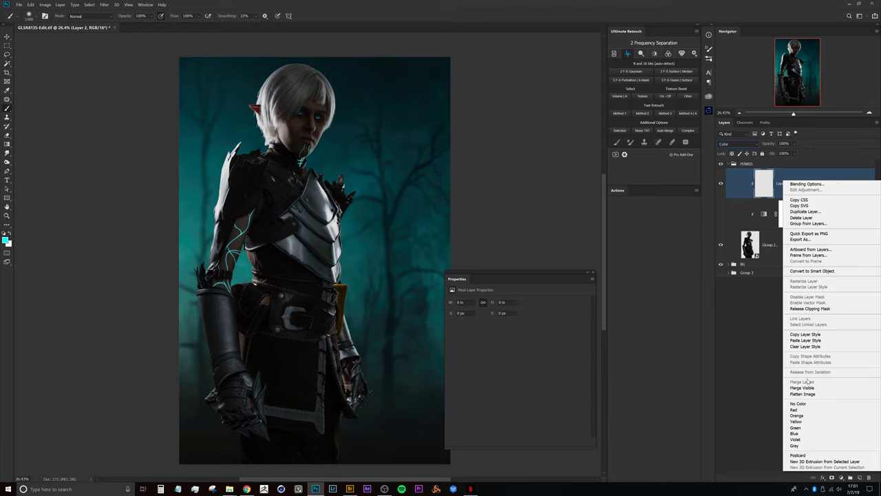
left_click(821, 341)
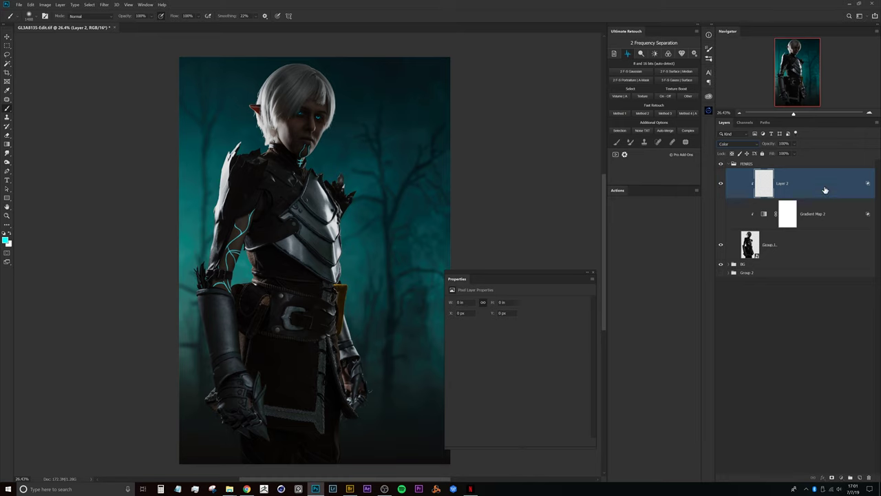
key("space")
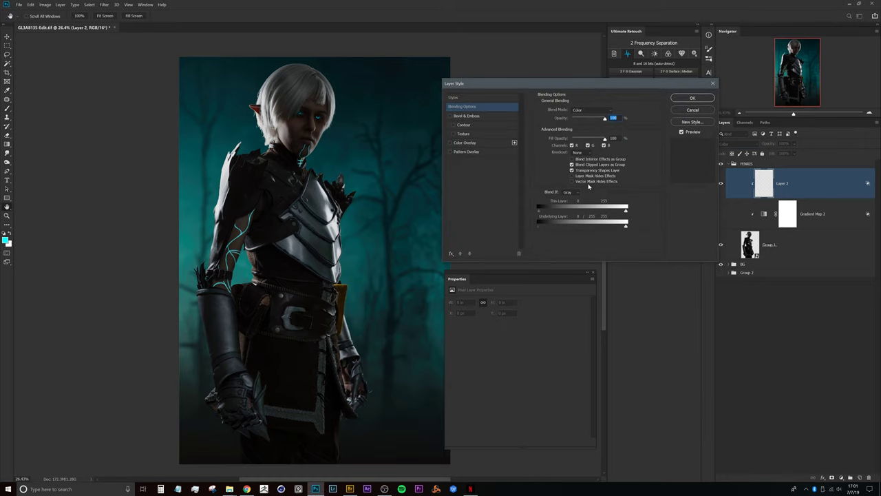
left_click(693, 99)
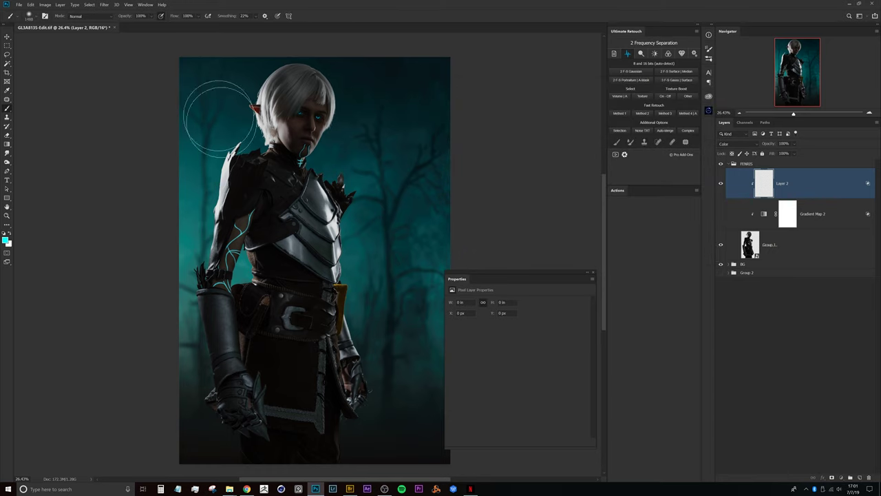
Step: Set the brush opacity to 30% and paint cyan over the rim-lit back of the hair, shoulder, arm and bracer
key("3")
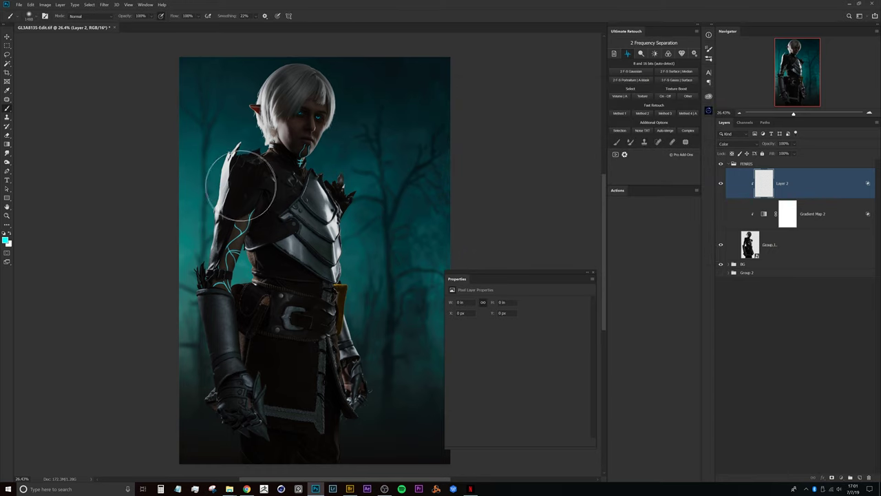
mouse_move(263, 114)
left_mouse_down()
mouse_move(283, 114)
mouse_move(270, 113)
left_mouse_up()
mouse_move(256, 70)
left_mouse_down()
mouse_move(242, 128)
mouse_move(259, 77)
mouse_move(256, 151)
mouse_move(267, 137)
mouse_move(269, 125)
mouse_move(260, 137)
mouse_move(264, 117)
mouse_move(250, 119)
mouse_move(215, 158)
mouse_move(204, 234)
left_mouse_up()
mouse_move(245, 210)
left_mouse_down()
mouse_move(275, 167)
mouse_move(268, 193)
mouse_move(224, 187)
mouse_move(193, 199)
left_mouse_up()
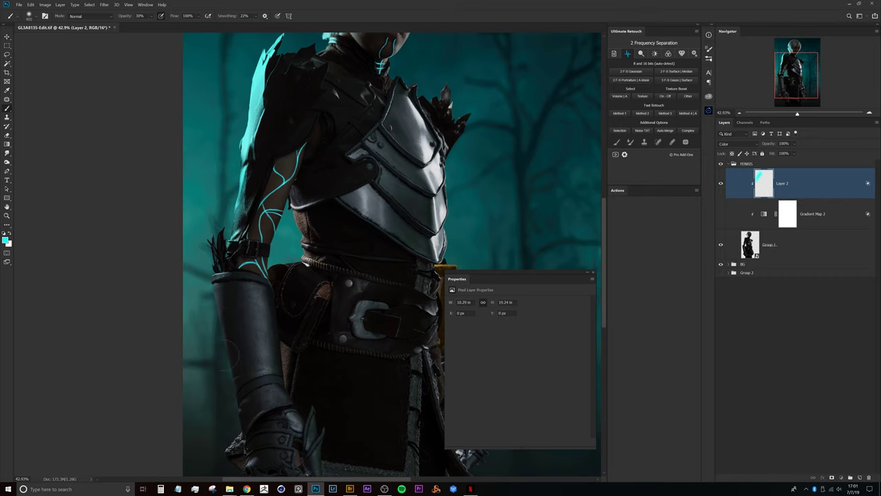
left_click_drag(291, 264, 232, 290)
left_click_drag(269, 254, 243, 291)
Step: Paint cyan on the clipped Color layer over the front of the hair and the far edge of the shoulder and breastplate
left_click_drag(245, 192, 264, 167)
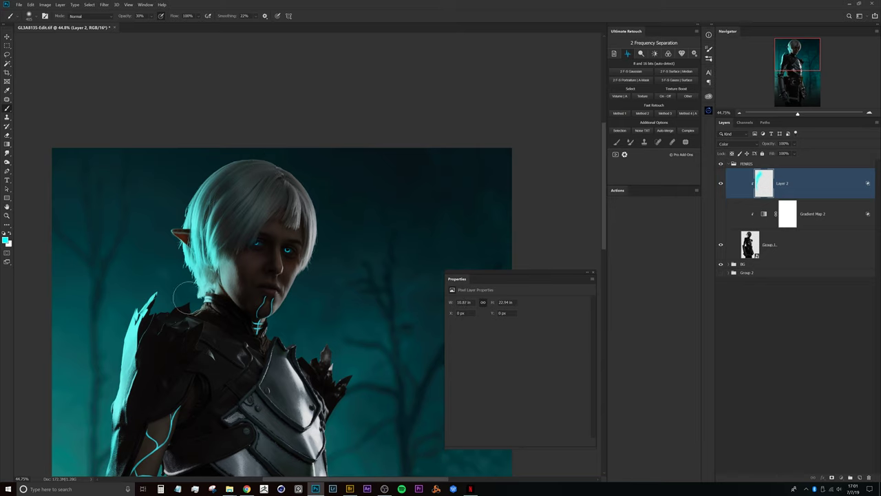
left_click_drag(294, 178, 307, 204)
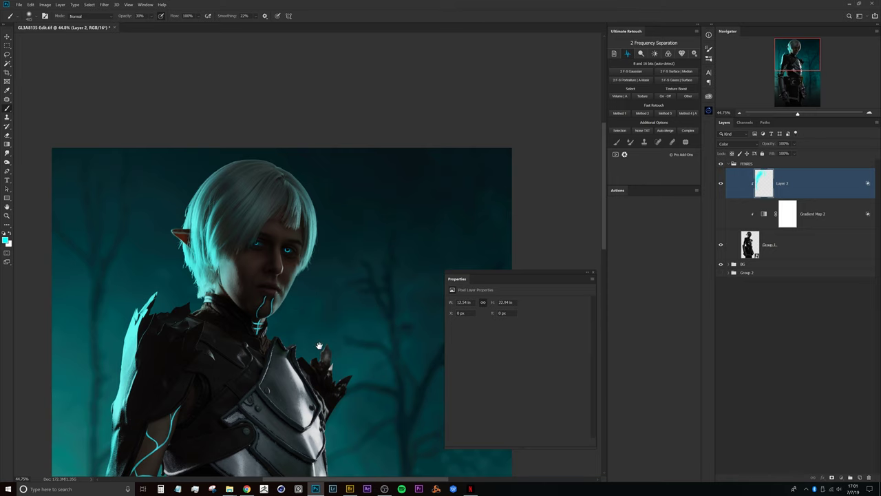
left_click_drag(319, 345, 298, 191)
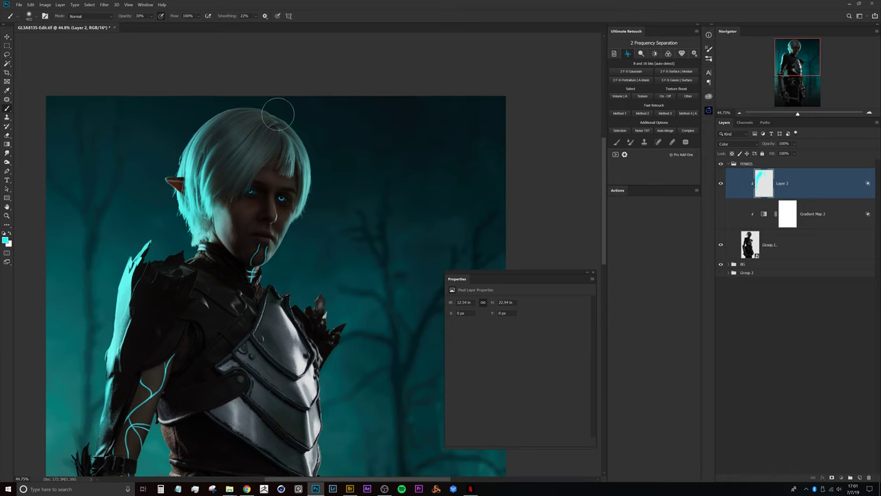
mouse_move(332, 257)
left_mouse_down()
mouse_move(337, 234)
mouse_move(370, 229)
mouse_move(368, 318)
left_mouse_up()
mouse_move(333, 186)
left_mouse_down()
mouse_move(368, 250)
mouse_move(356, 323)
left_mouse_up()
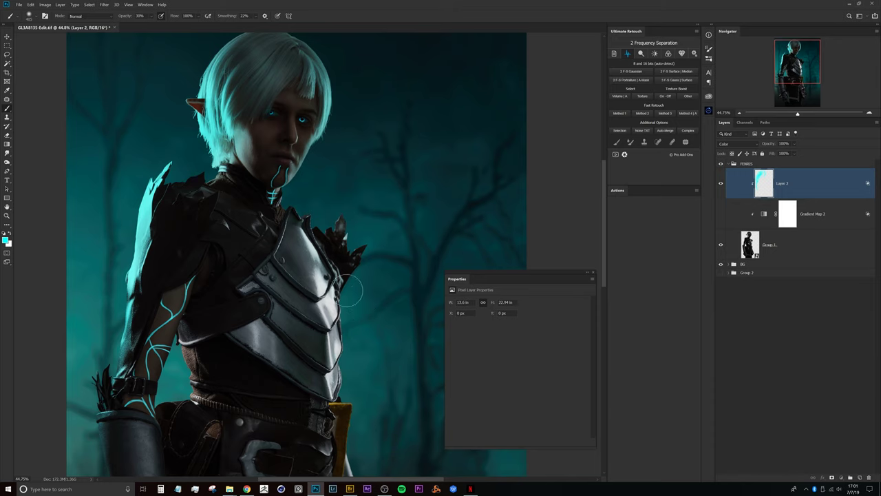
Step: Paint cyan on the Color layer down the far side of the waist and over the far forearm and glove
left_click_drag(394, 391, 352, 223)
mouse_move(318, 260)
left_mouse_down()
mouse_move(352, 413)
mouse_move(335, 455)
left_mouse_up()
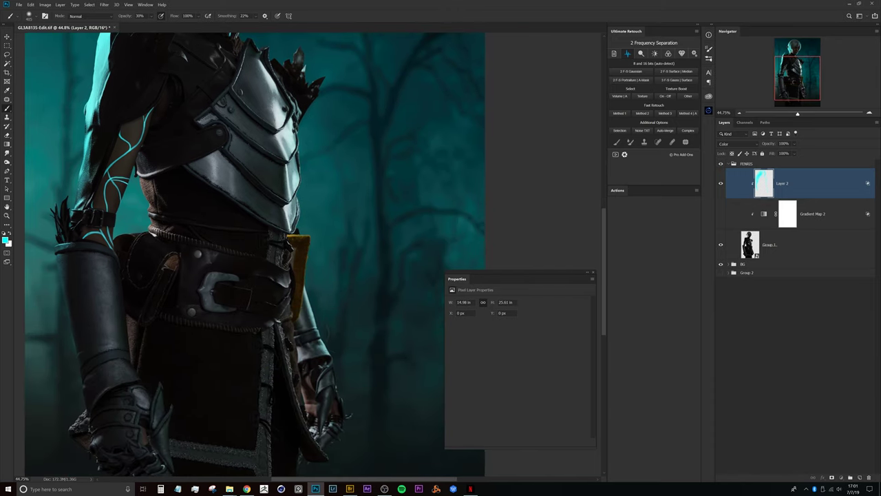
left_click_drag(289, 383, 318, 443)
left_click_drag(330, 293, 377, 322)
scroll(376, 321, "down", 3)
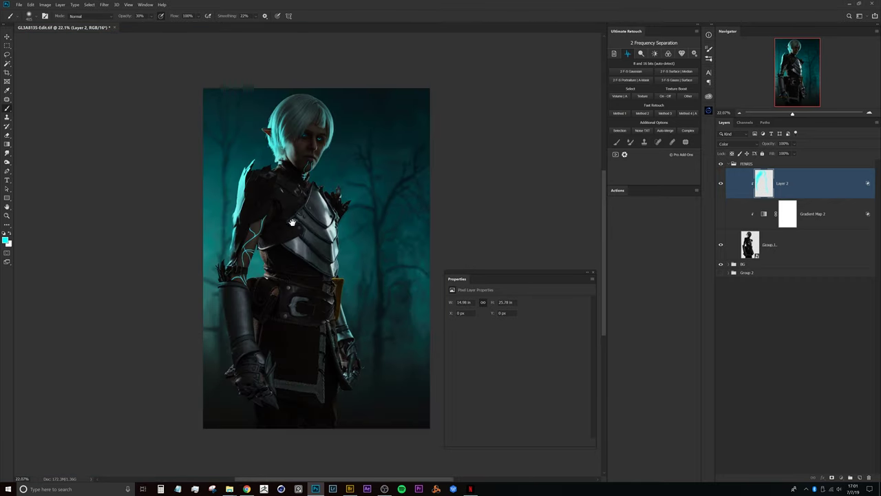
scroll(313, 231, "up", 3)
left_click_drag(314, 231, 298, 246)
scroll(296, 185, "down", 3)
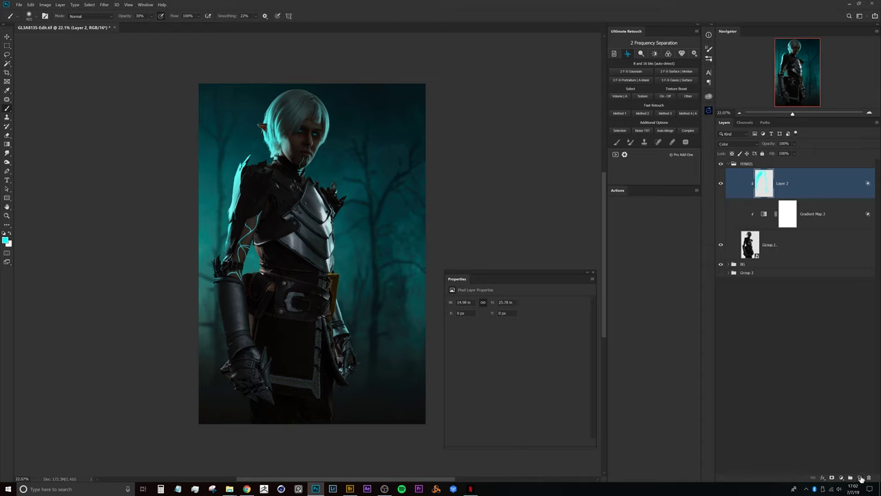
Step: Add a new layer clipped above the painted Color layer and reduce the brush size for rim-light details
left_click(860, 478)
left_click(795, 196, "alt")
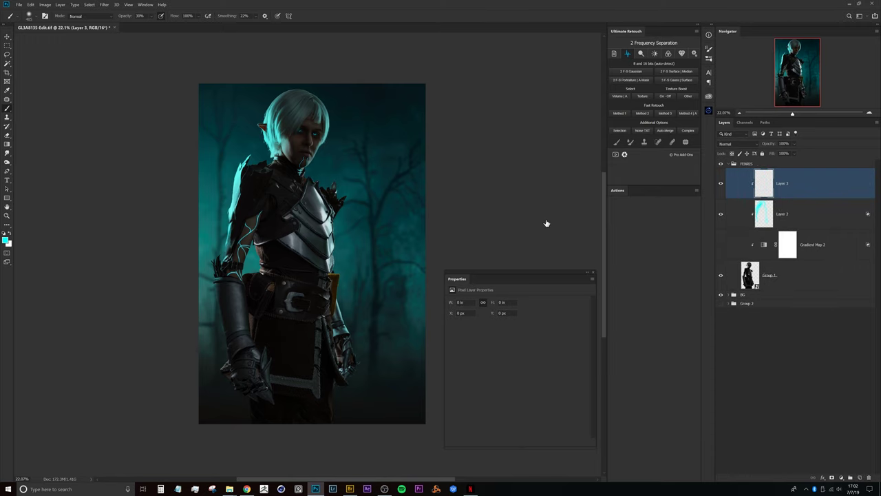
scroll(290, 253, "up", 5)
left_click_drag(256, 268, 273, 237)
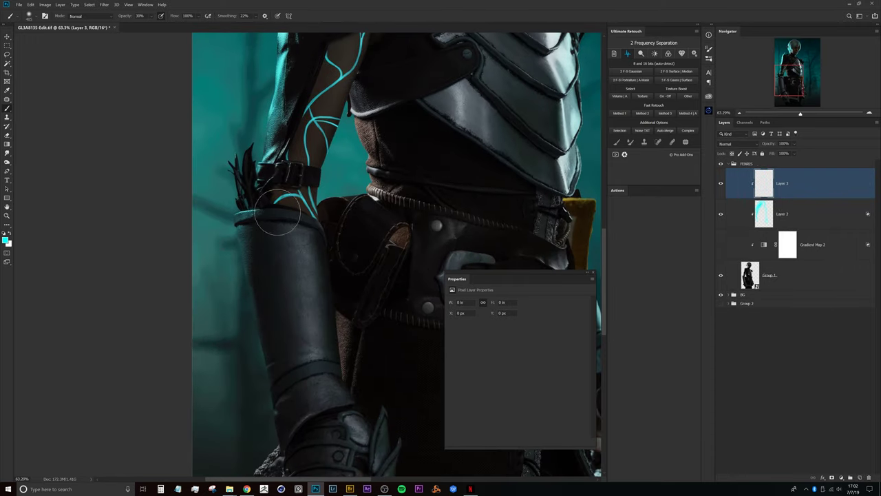
left_click_drag(301, 140, 271, 190)
left_click_drag(253, 159, 266, 280)
left_click_drag(252, 227, 219, 237)
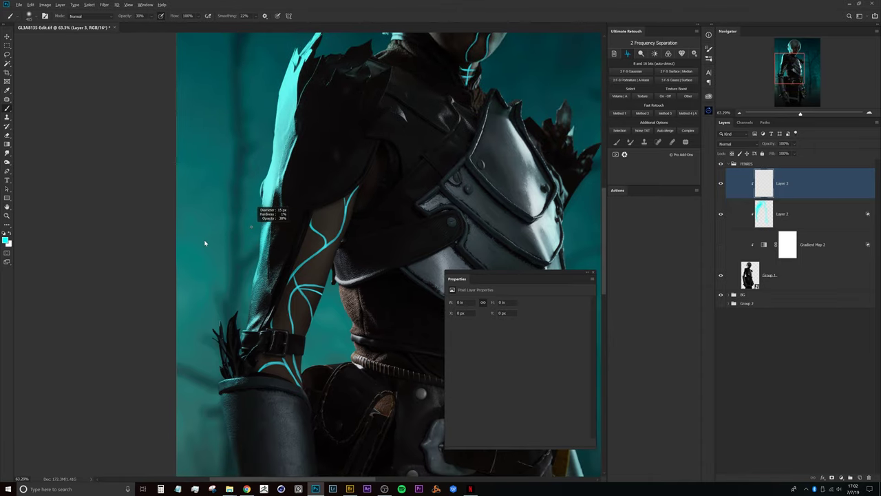
Step: Paint a cyan rim light on the tallest spike above the bracer, redoing the stroke with a finer brush
scroll(247, 273, "up", 4)
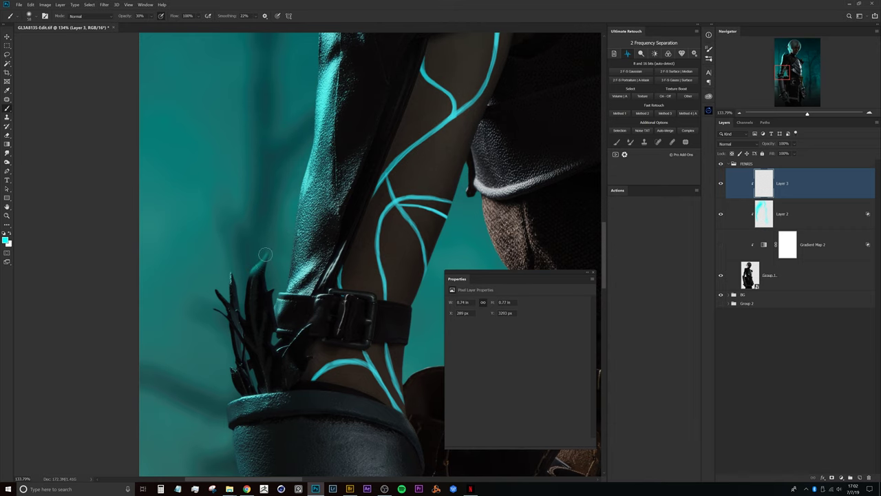
scroll(264, 257, "up", 2)
left_click_drag(256, 265, 255, 267)
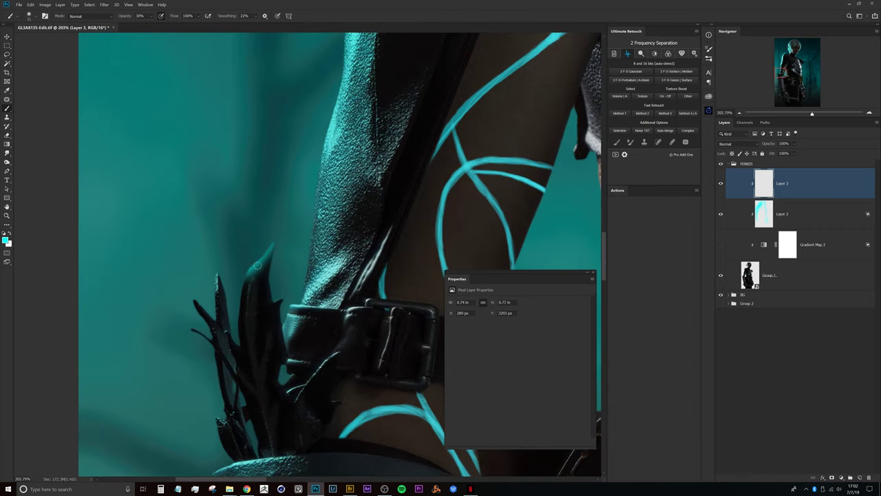
key("e")
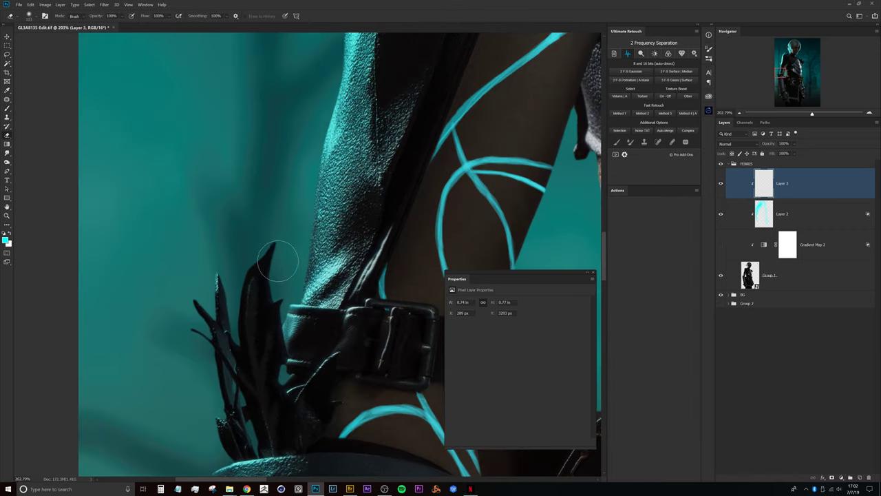
key("b")
left_click_drag(270, 246, 268, 251)
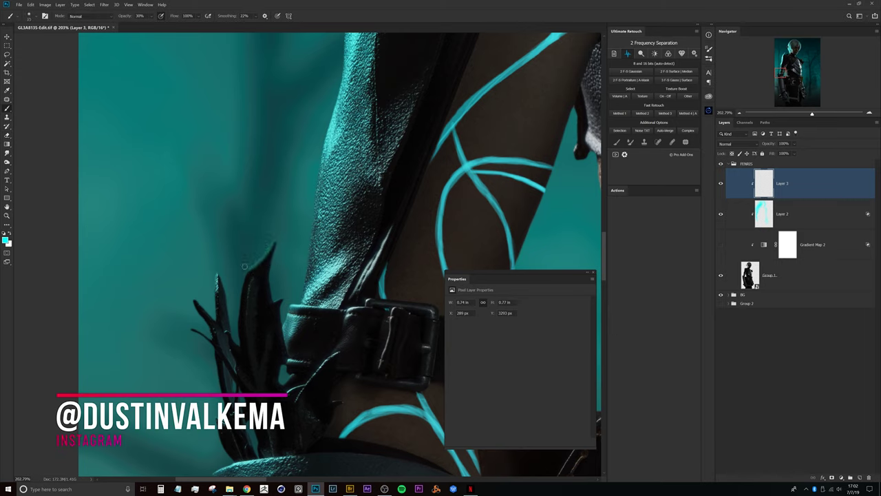
Step: Set the foreground colour to a paler cyan (H 184, S 27, B 100) and paint thin highlights along the elbow spikes
left_click(6, 238)
left_click(499, 215)
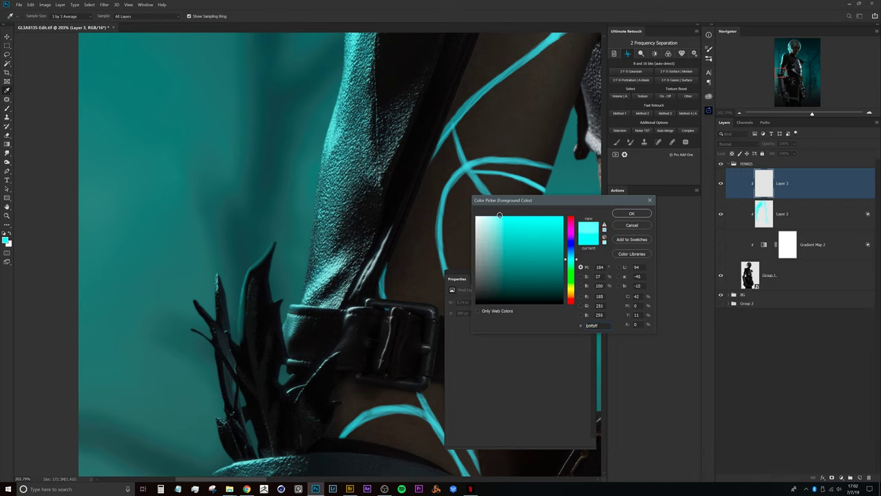
left_click(622, 212)
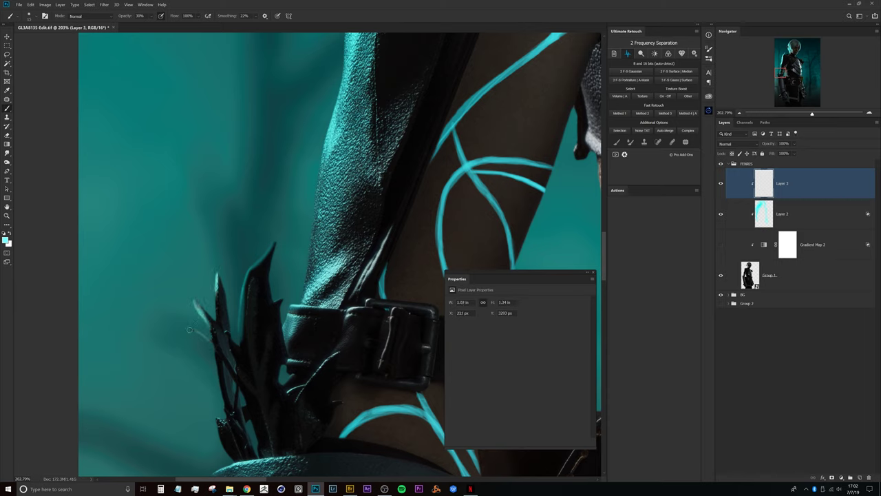
left_click_drag(214, 345, 228, 411)
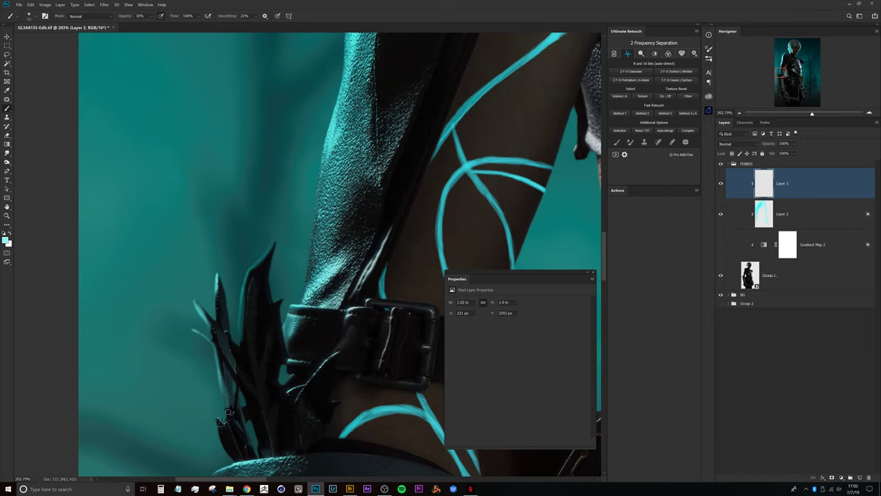
left_click_drag(253, 341, 248, 272)
Step: Enlarge the brush and paint pale cyan rim light down the outer edge of the near bracer and glove
scroll(248, 272, "up", 5)
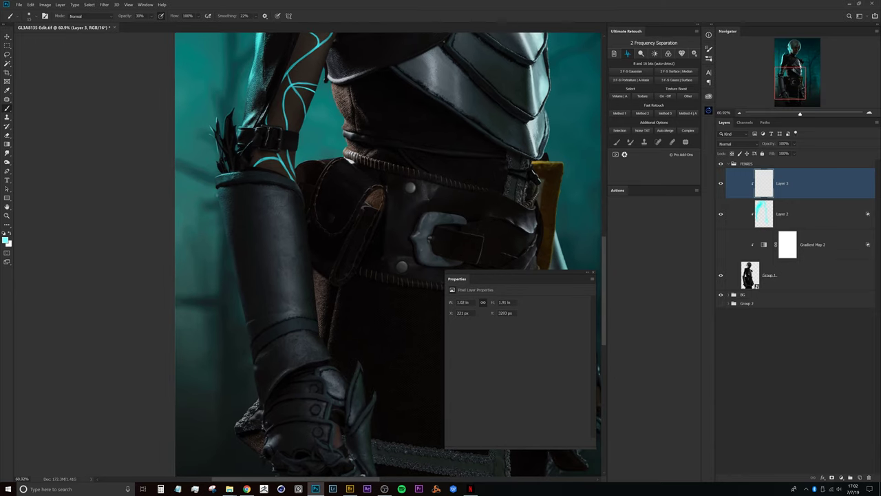
left_click_drag(228, 177, 215, 177)
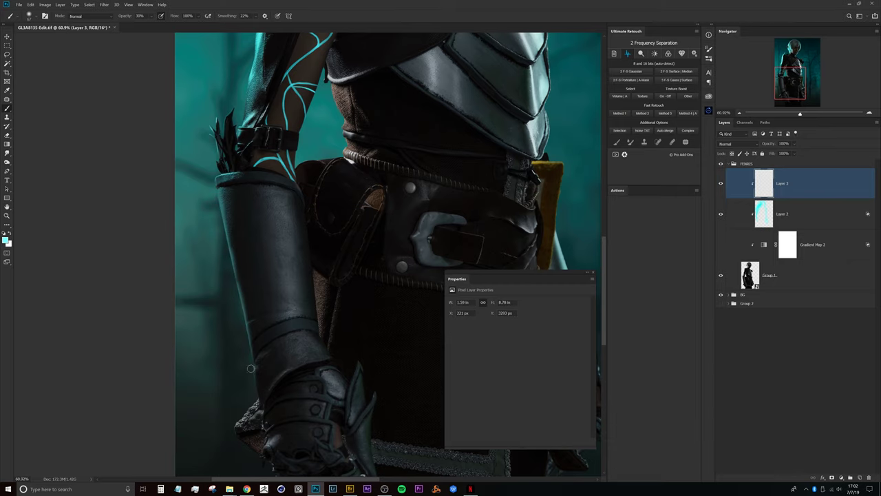
left_click_drag(284, 406, 282, 328)
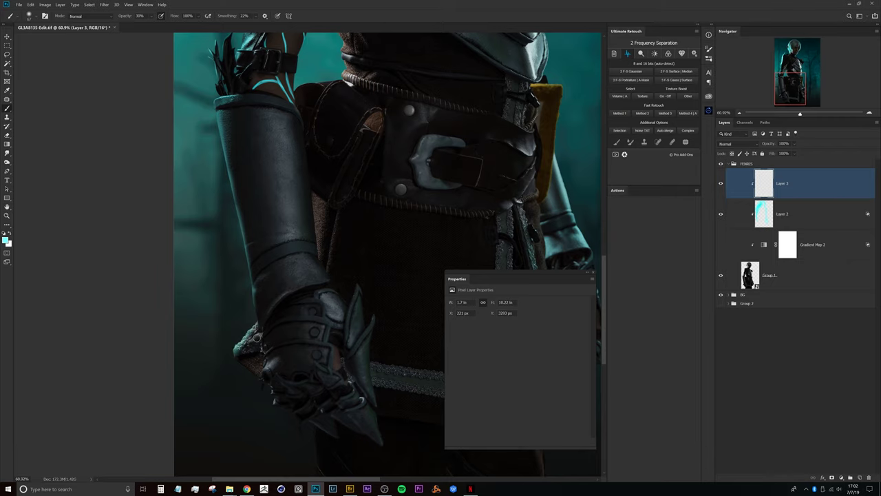
left_click_drag(240, 349, 256, 357)
left_click_drag(313, 268, 285, 330)
left_click_drag(302, 296, 246, 296)
left_click_drag(340, 305, 299, 346)
left_click_drag(318, 276, 339, 275)
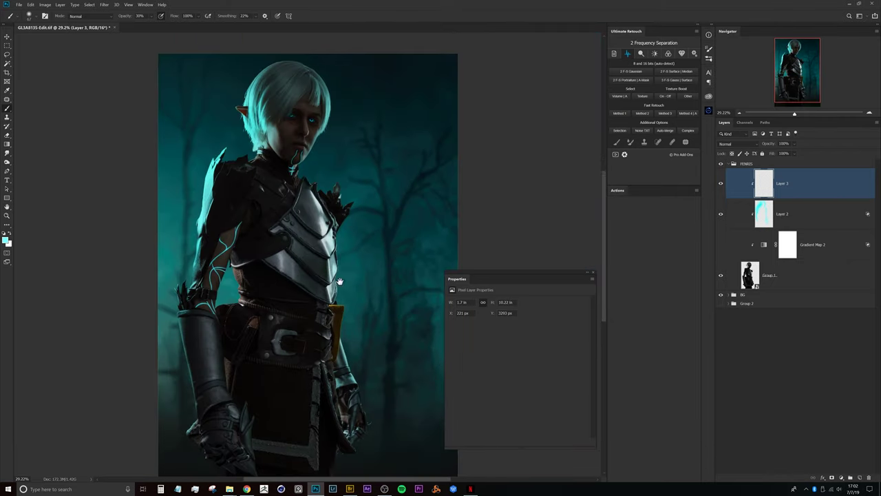